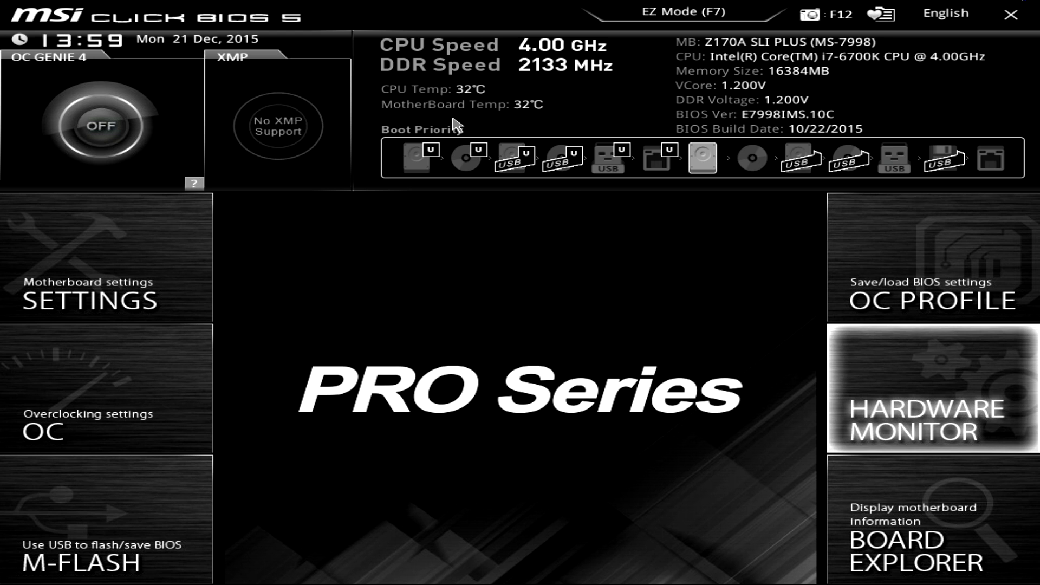
Step: Reorder the hard disk in boot priority, then open Settings > System Status
key("Left")
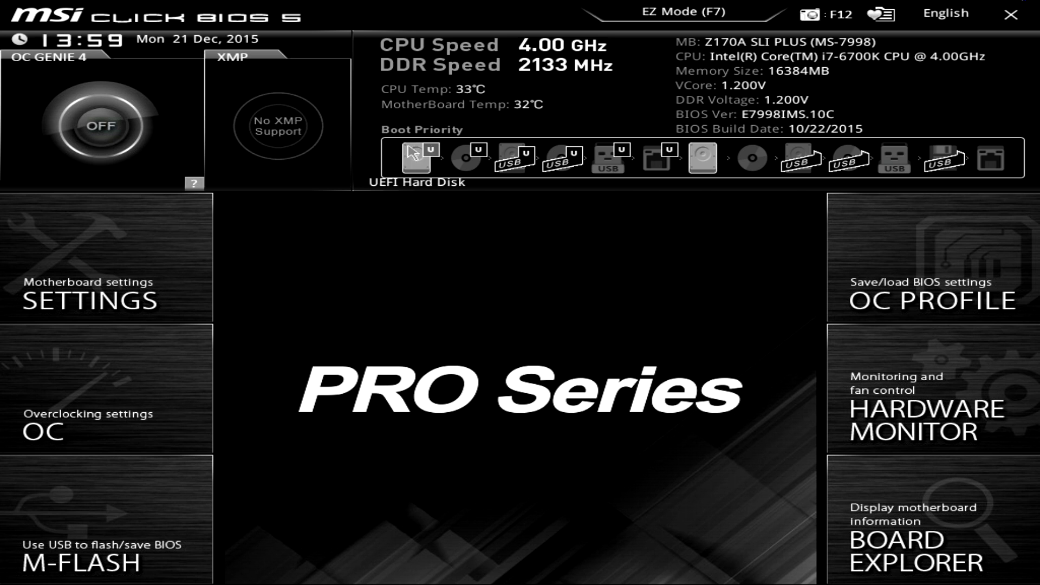
mouse_move(706, 162)
left_mouse_down()
mouse_move(663, 165)
mouse_move(704, 163)
left_mouse_up()
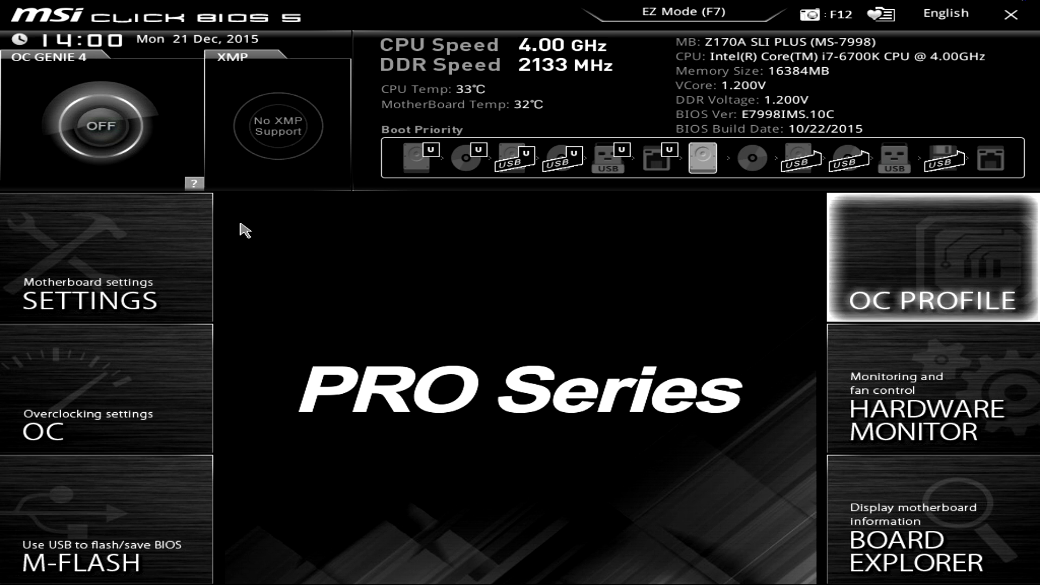
left_click(21, 261)
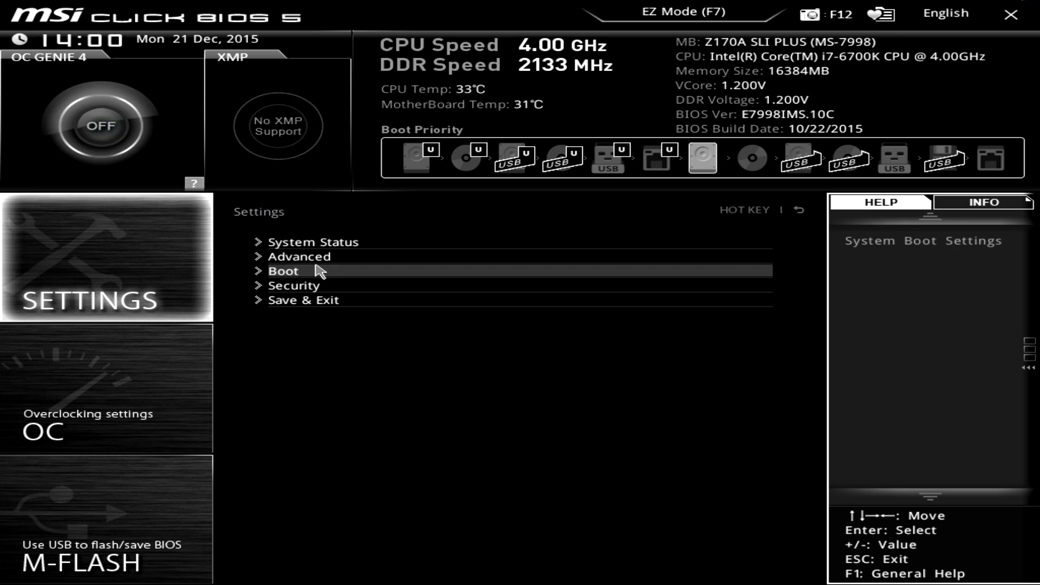
left_click(324, 245)
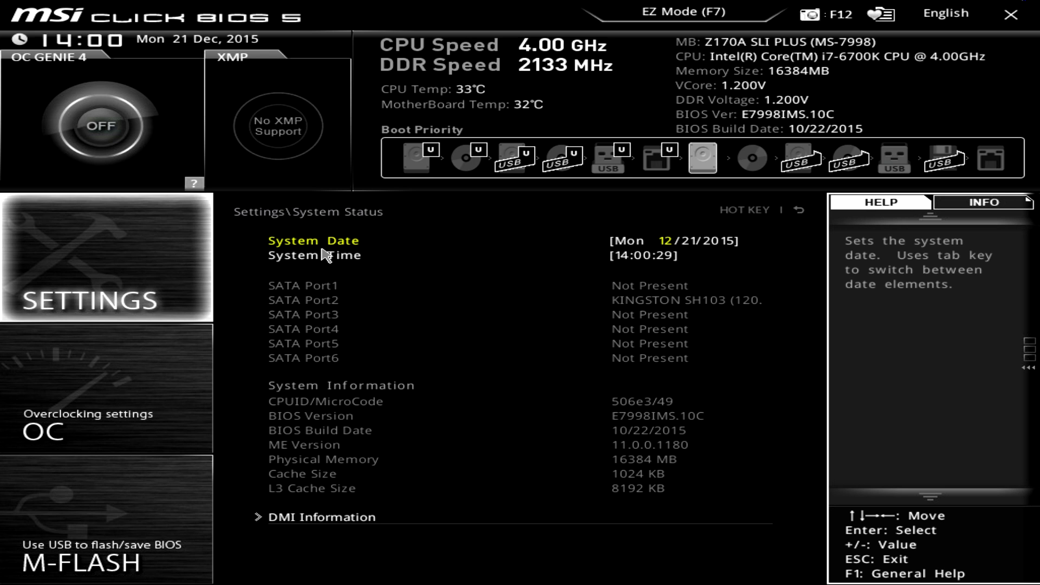
Step: Select System Time and switch between the voltage read-outs and help text
left_click(325, 255)
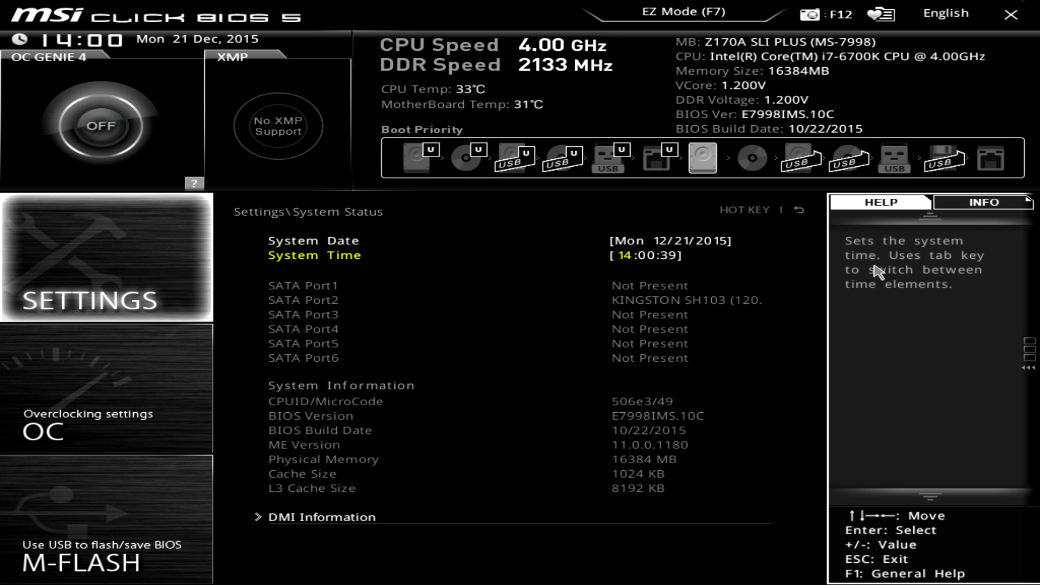
left_click(963, 204)
left_click(893, 203)
left_click(972, 204)
left_click(862, 205)
key("Escape")
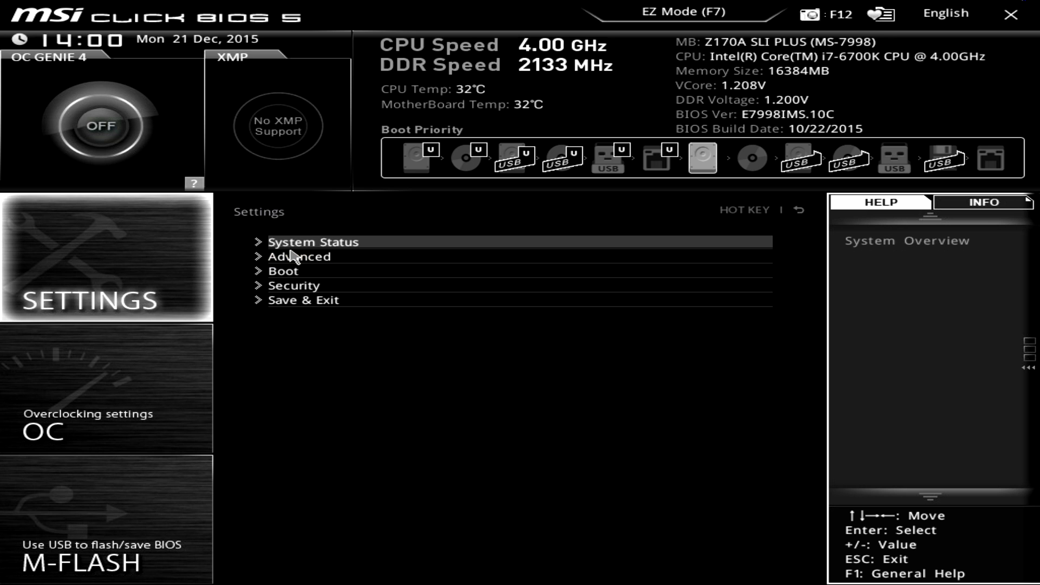
key("Down")
key("Return")
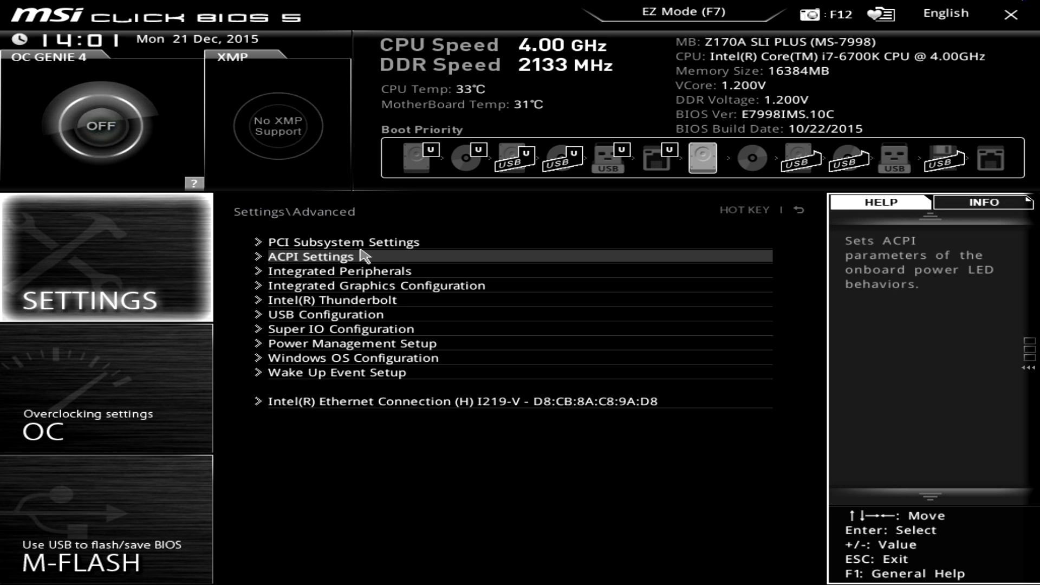
key("Escape")
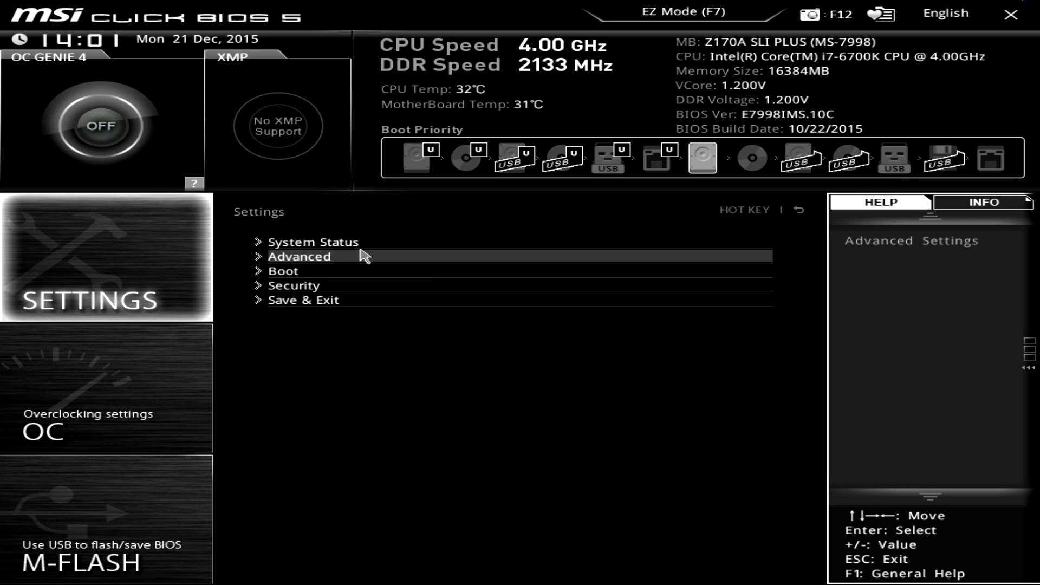
key("Down")
key("Return")
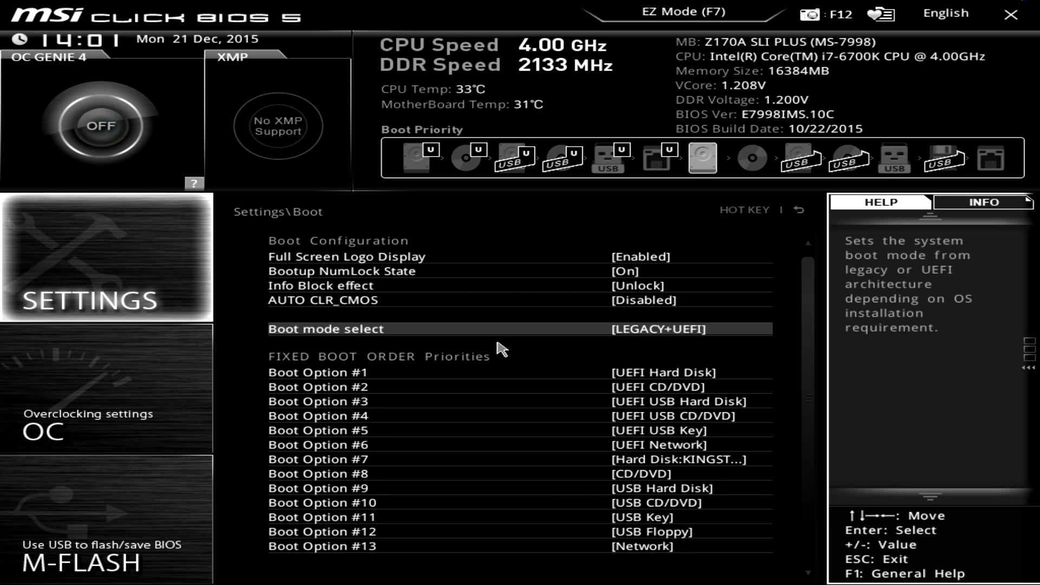
scroll(557, 343, "down", 1)
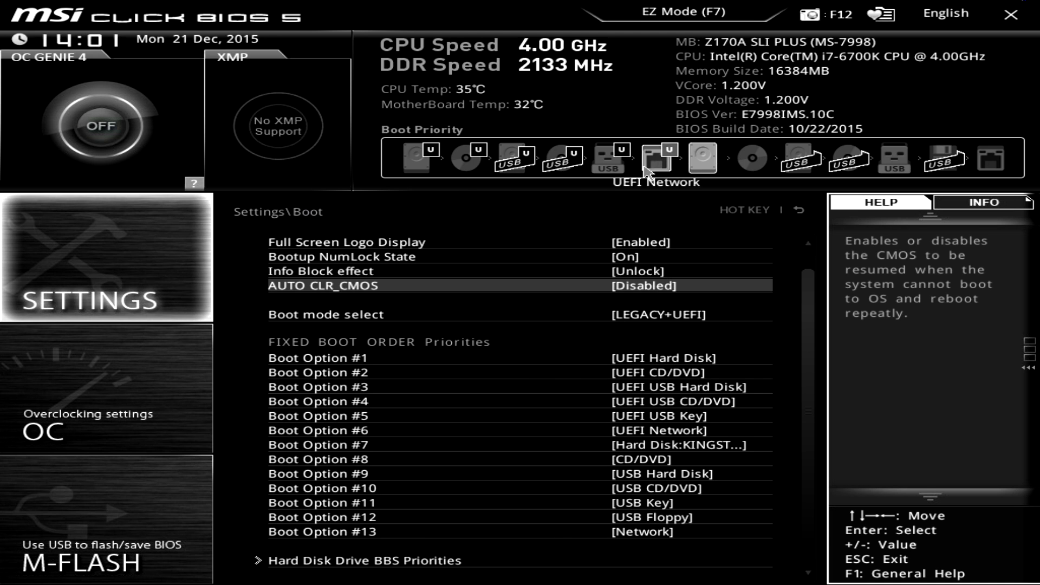
key("Escape")
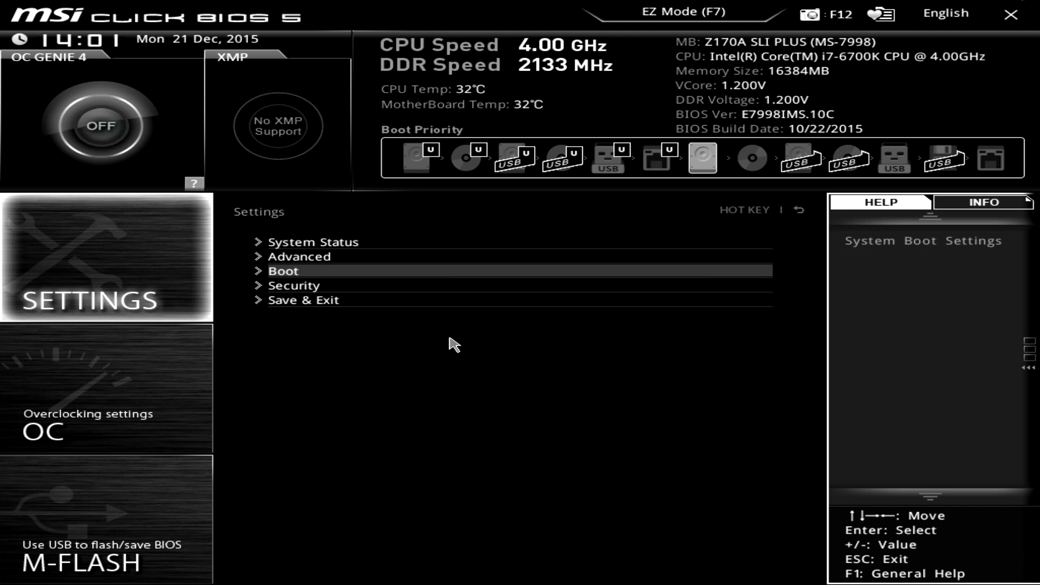
key("Down")
key("Return")
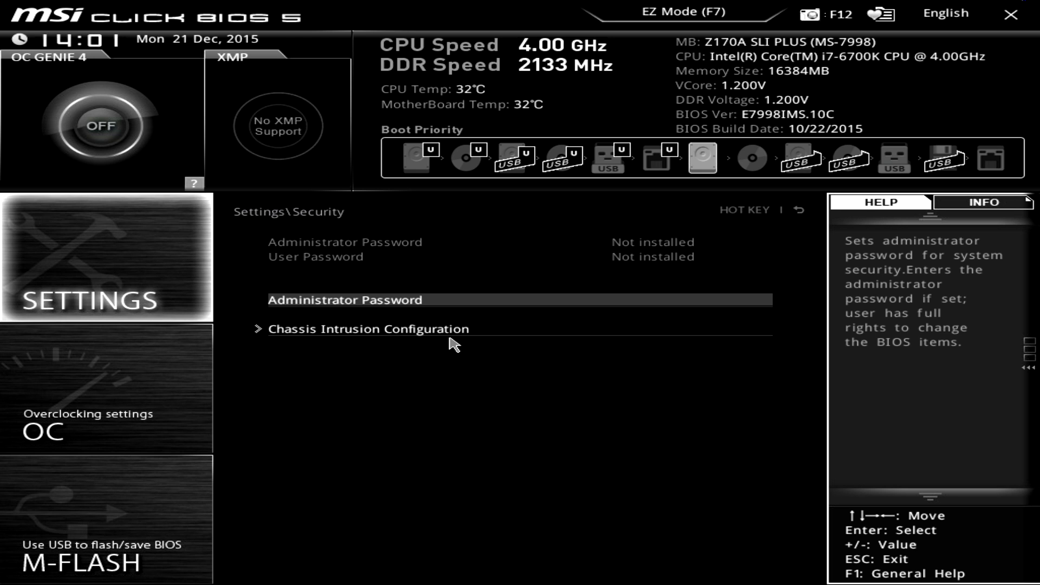
key("Down")
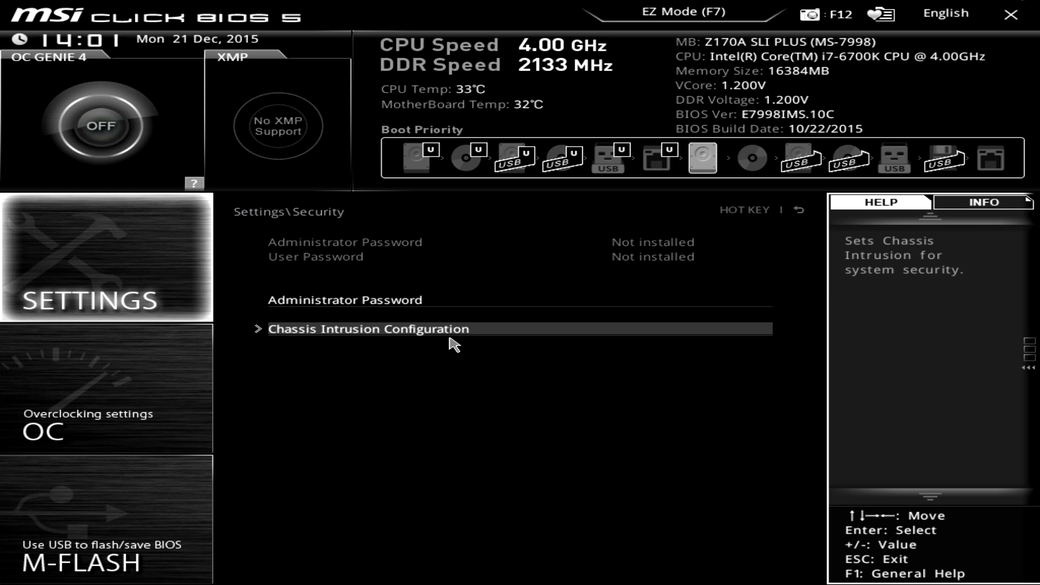
key("Up")
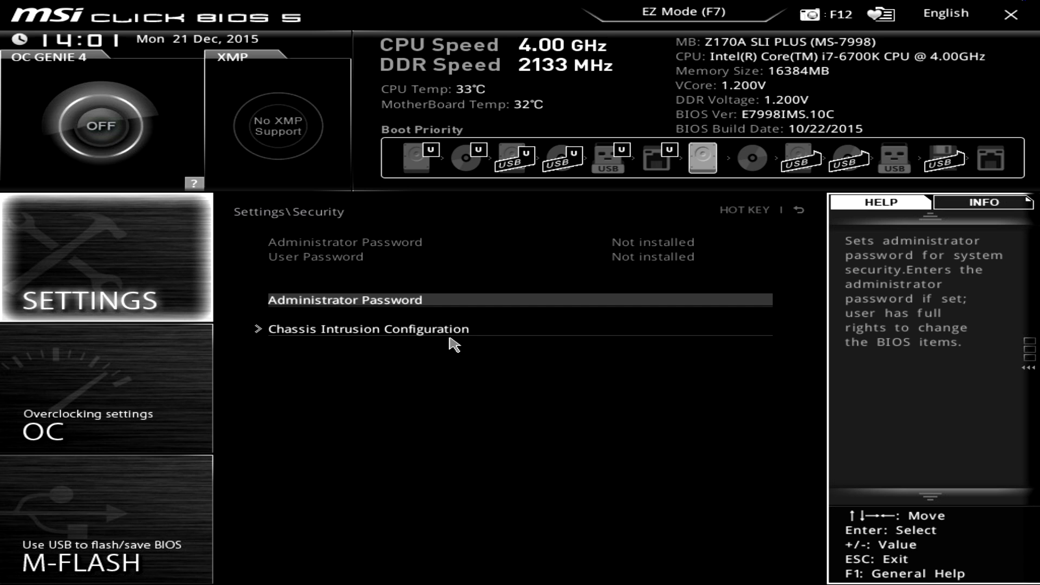
key("Escape")
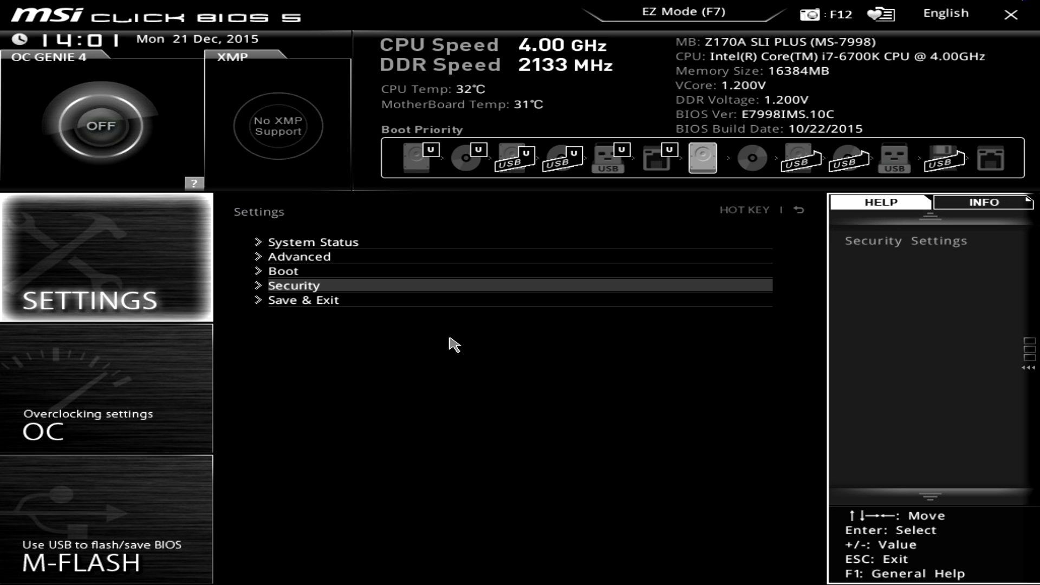
Step: Open Overclocking and view the Advanced DRAM Configuration timings
left_click(128, 406)
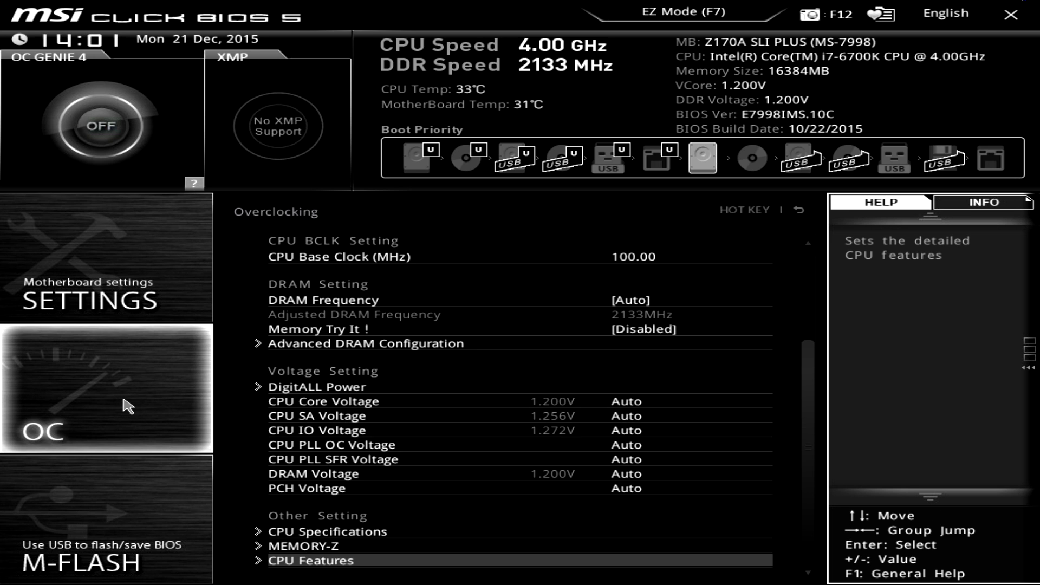
scroll(441, 399, "up", 5)
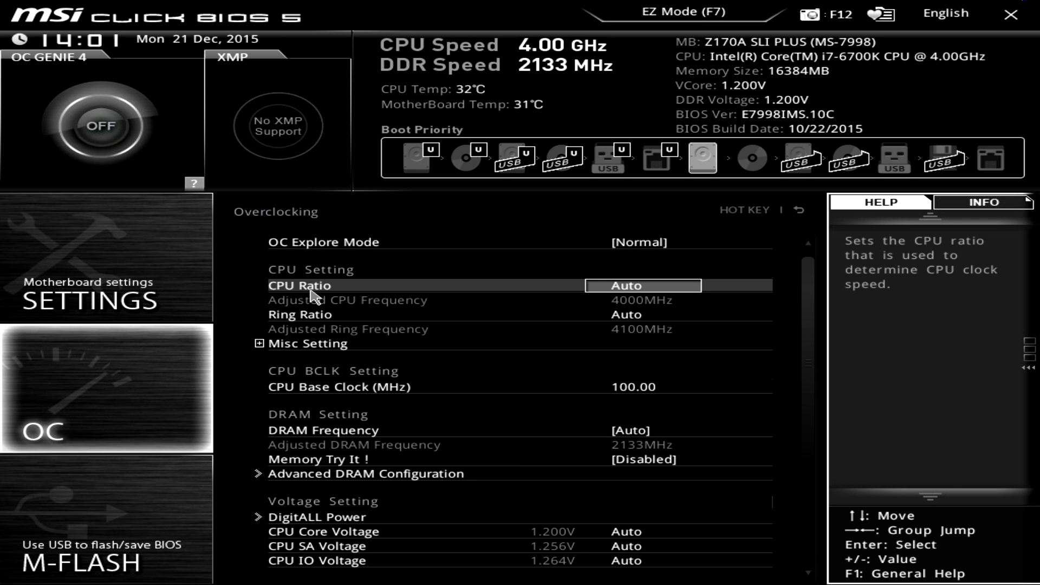
scroll(489, 366, "down", 4)
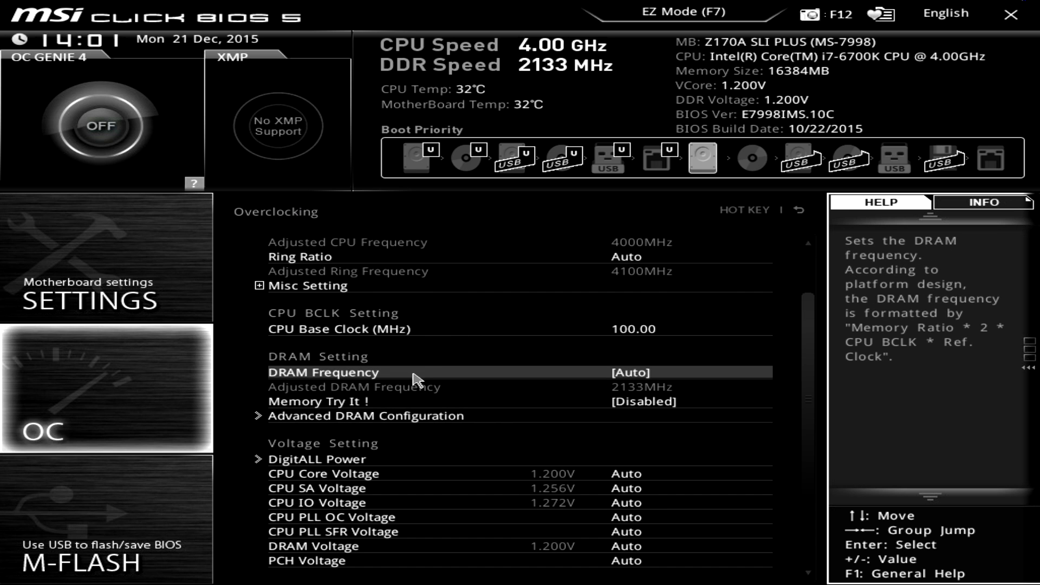
left_click(420, 416)
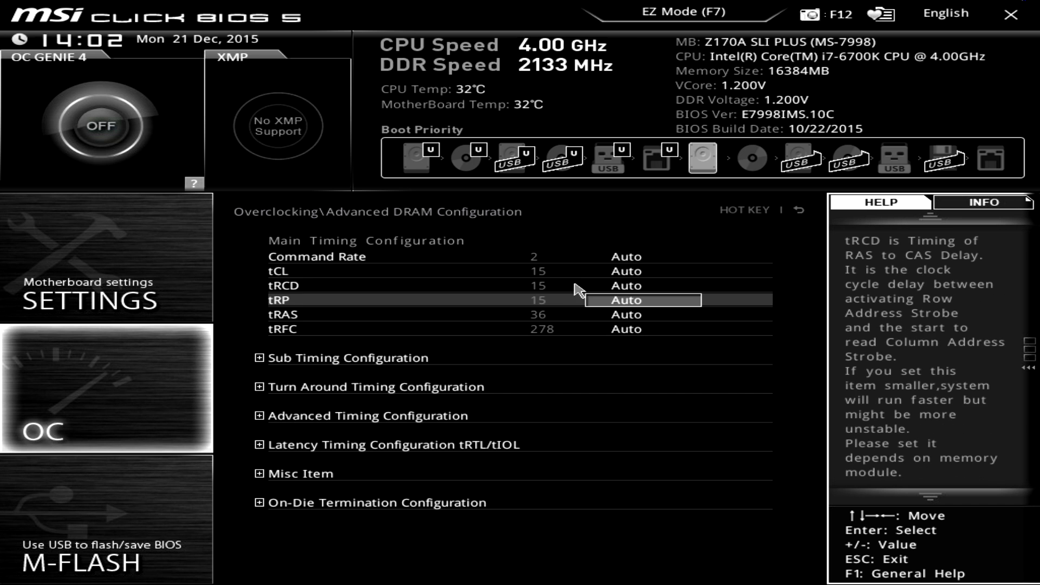
key("Escape")
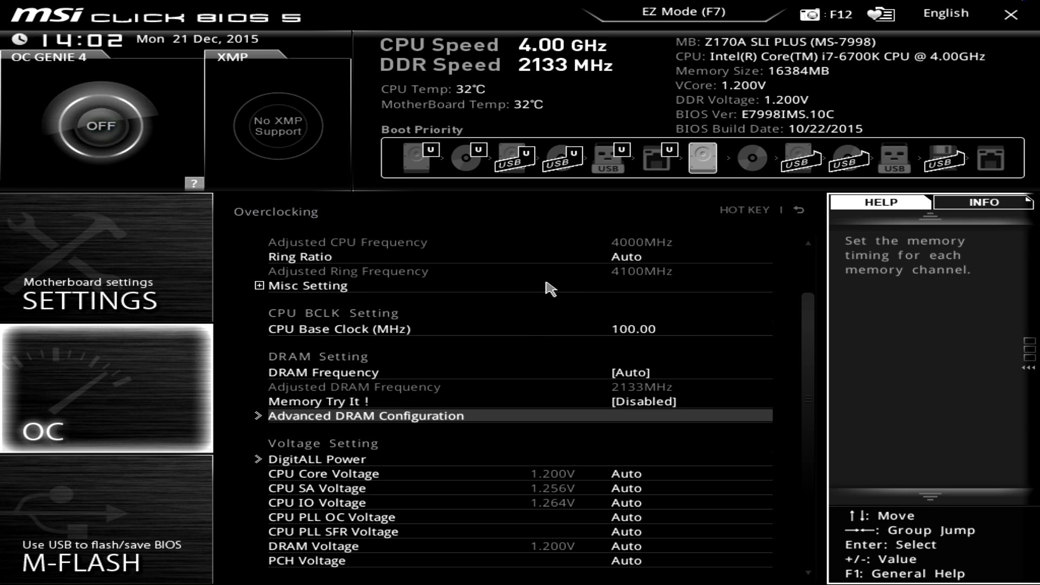
Step: Check DigitALL Power's CPU Loadline Calibration options, keep Auto, and back out to Overclocking
key("Down")
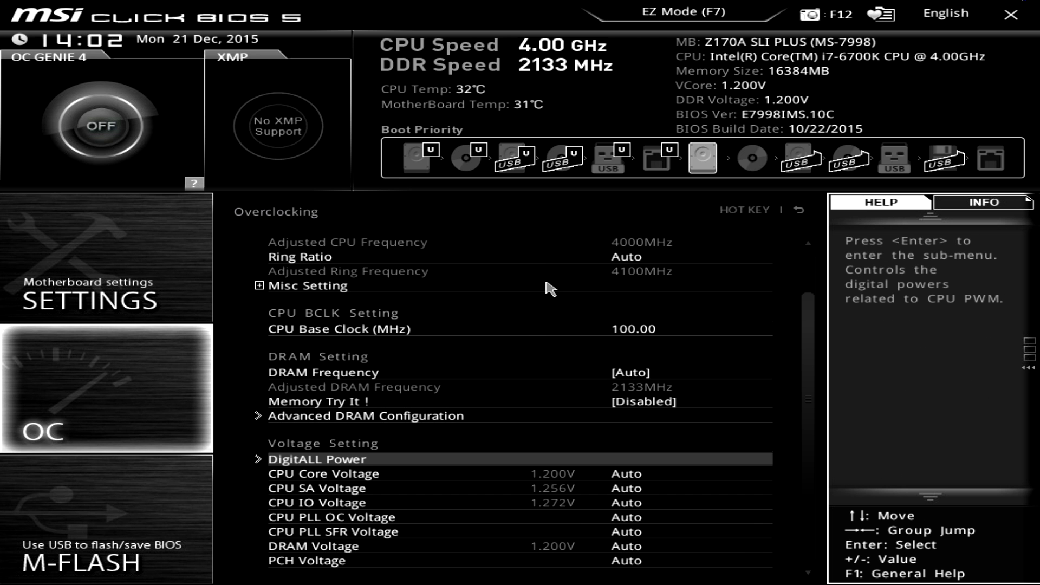
scroll(492, 388, "down", 4)
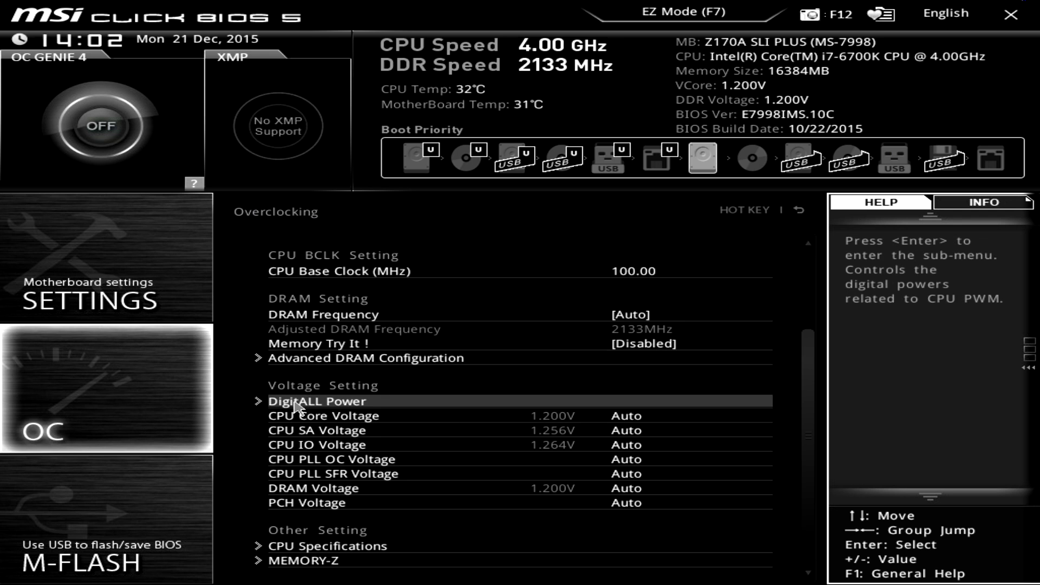
left_click(295, 401)
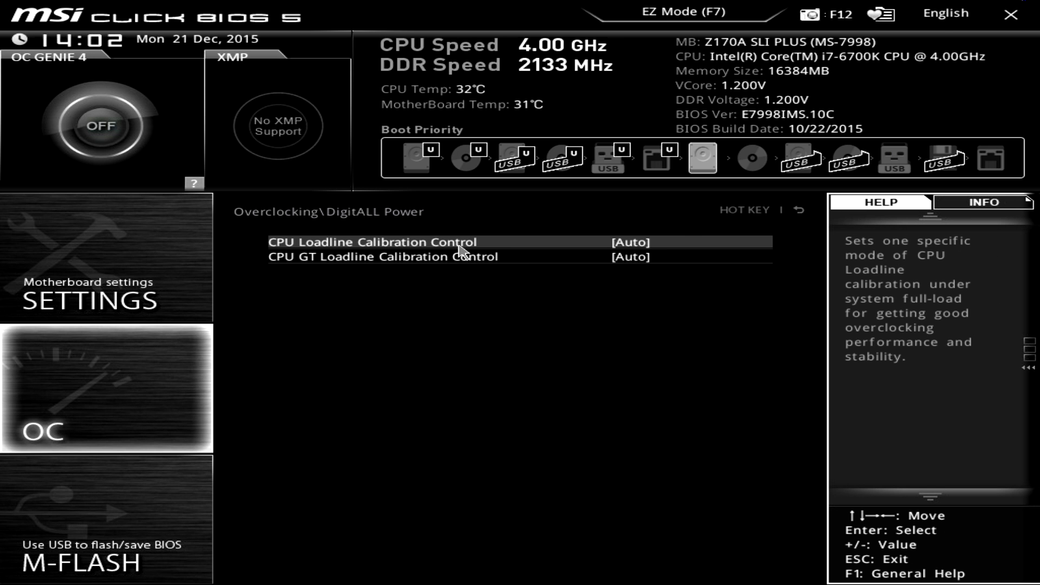
left_click(652, 245)
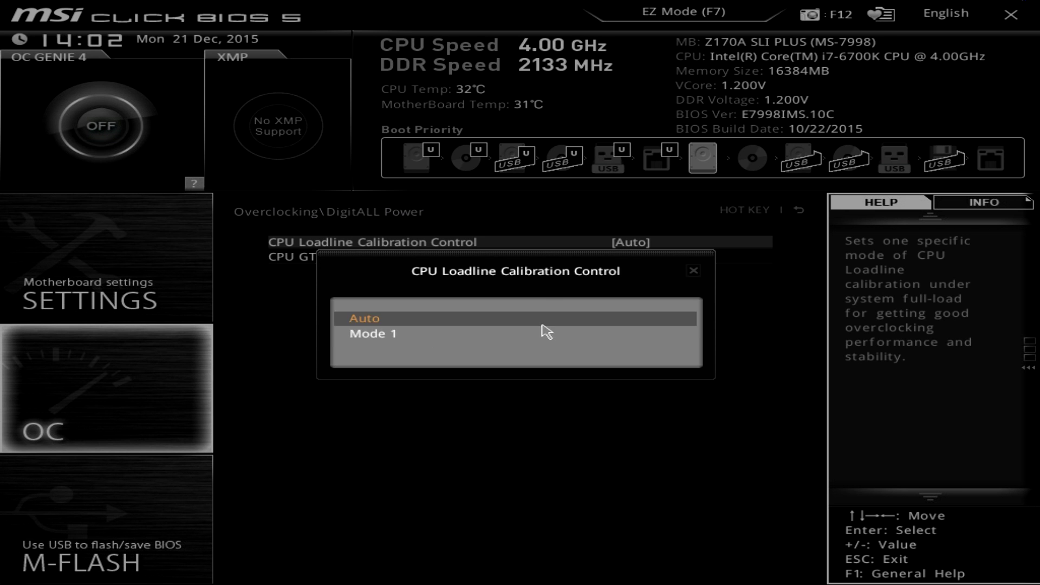
left_click(694, 271)
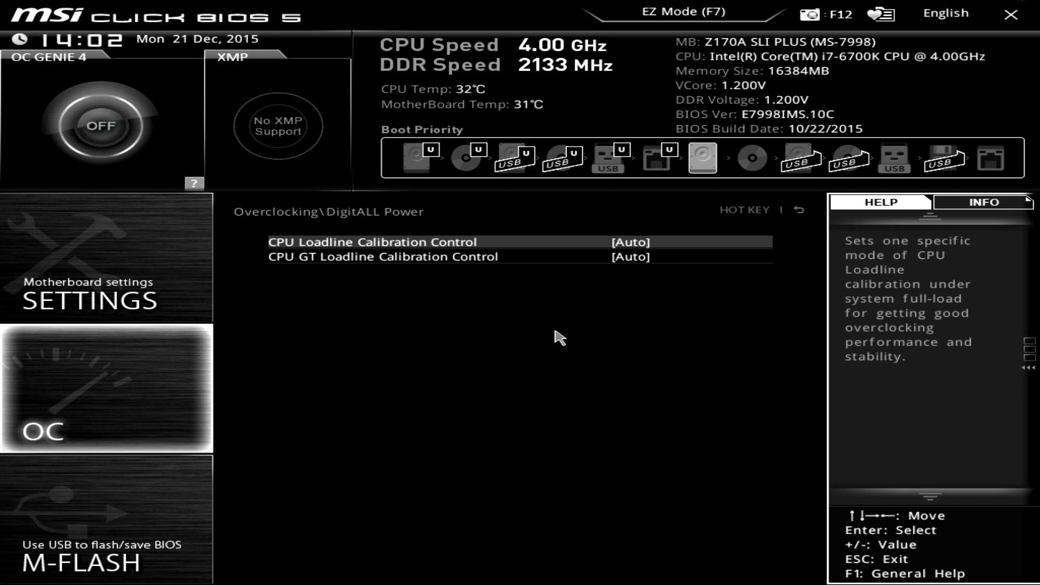
key("Escape")
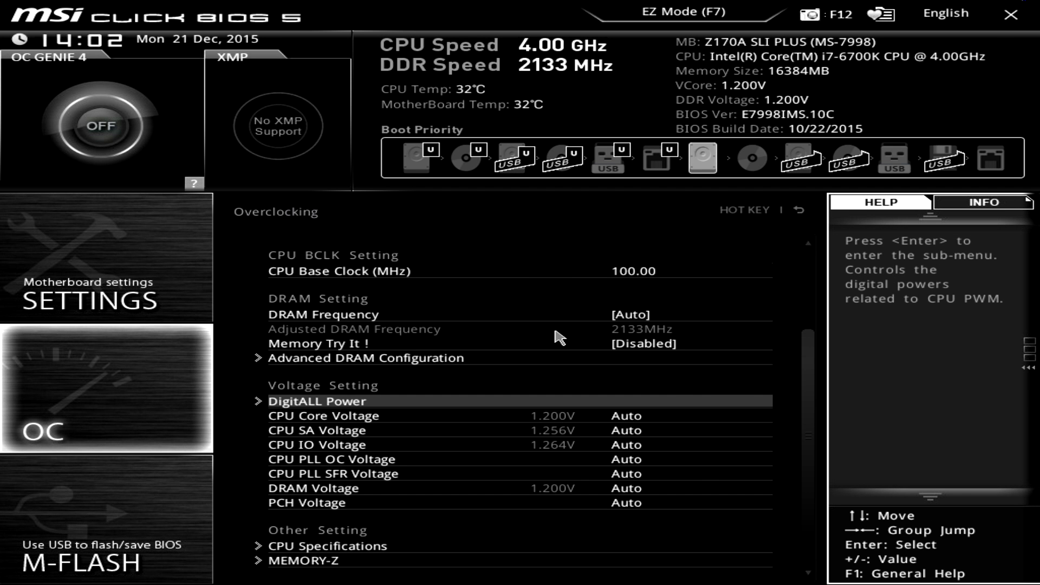
scroll(487, 428, "down", 1)
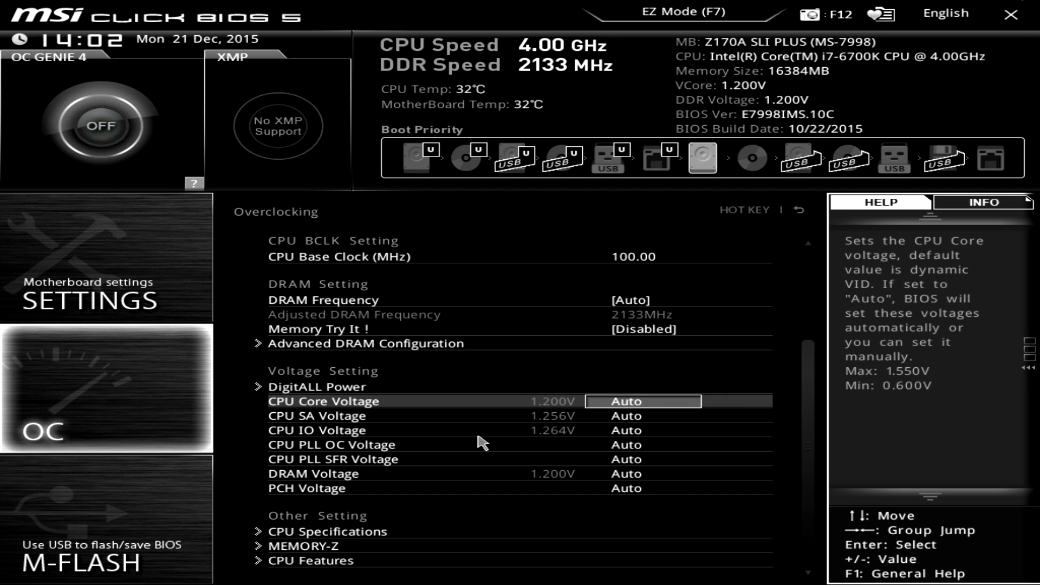
Step: Review CPU Specifications and its CPU Technology Support list
left_click(286, 534)
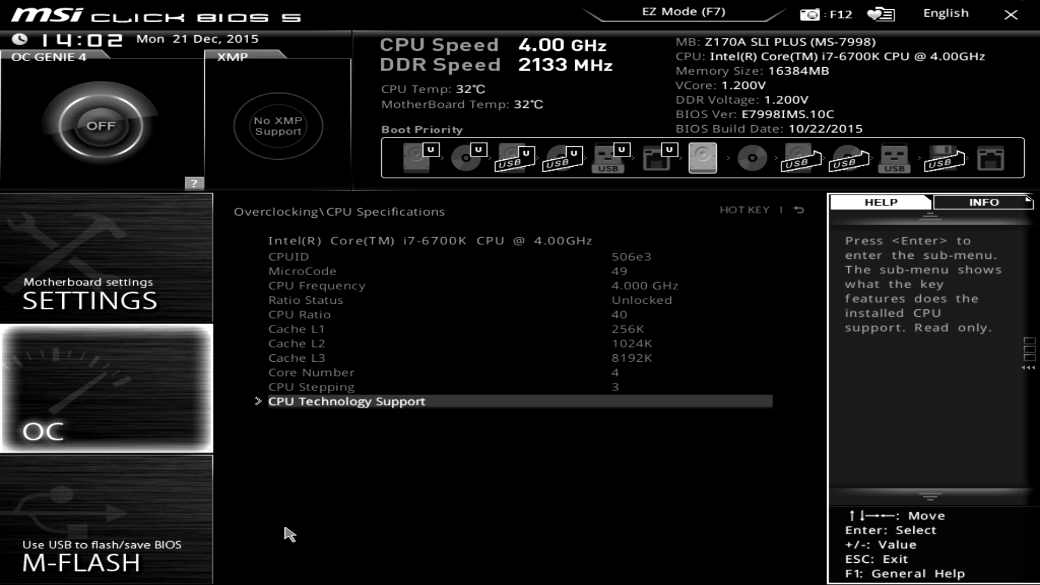
key("Return")
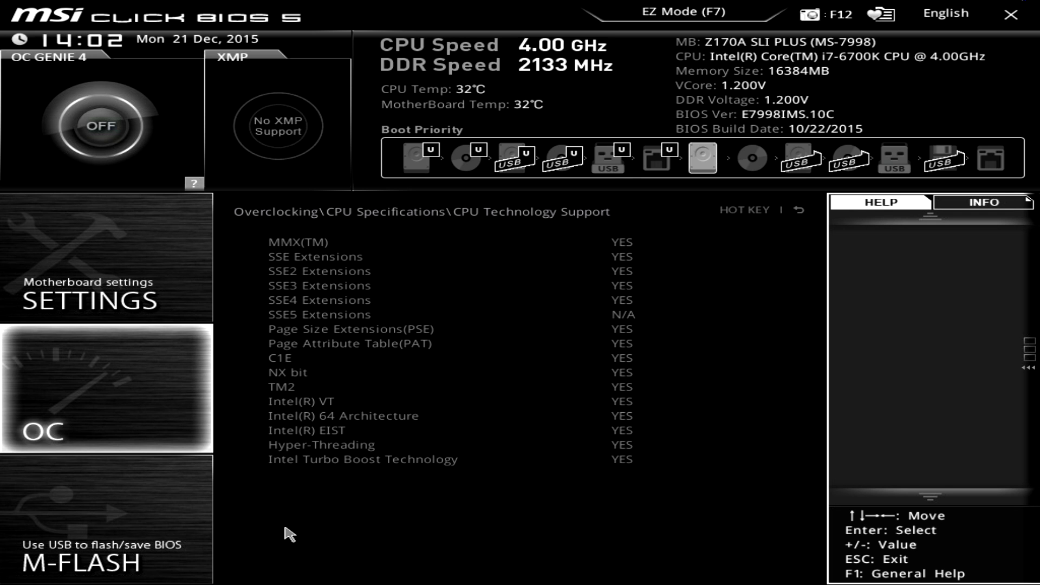
key("Escape")
key("Escape")
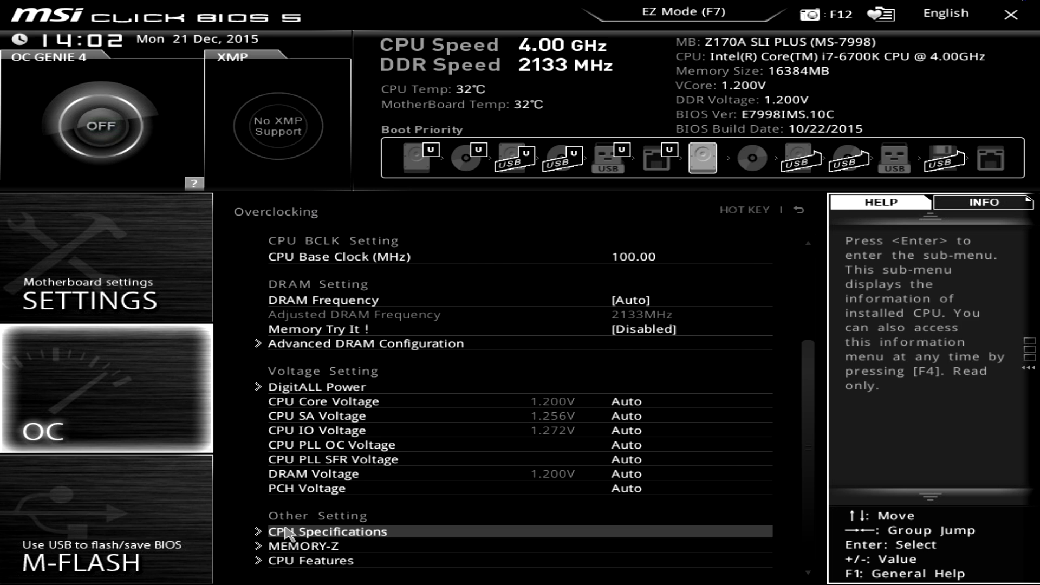
Step: Check the DIMM2 and DIMM4 Memory SPD details in MEMORY-Z, then open CPU Features
key("Down")
key("Return")
key("Return")
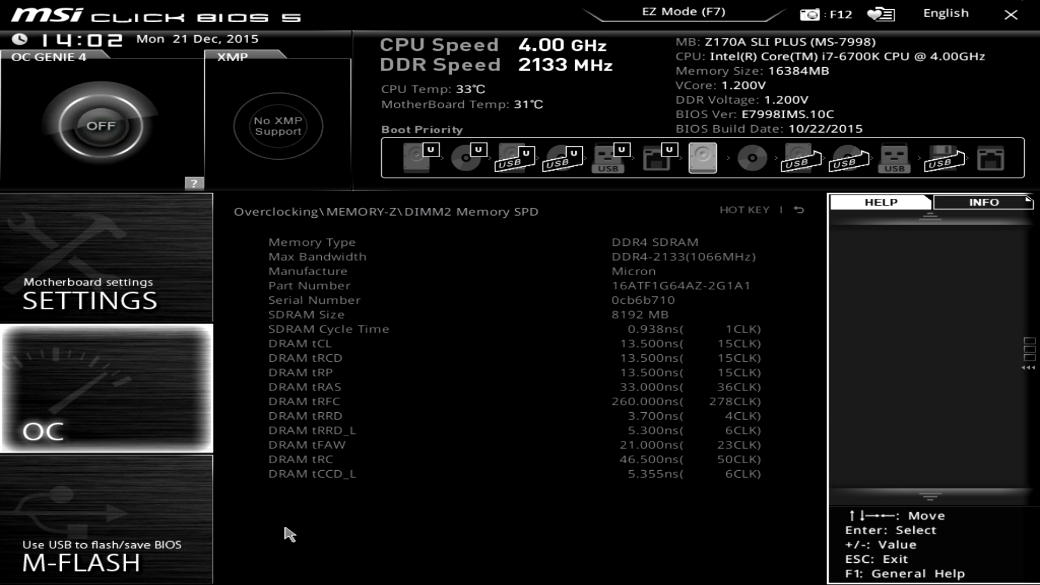
key("Escape")
key("Down")
key("Return")
key("Escape")
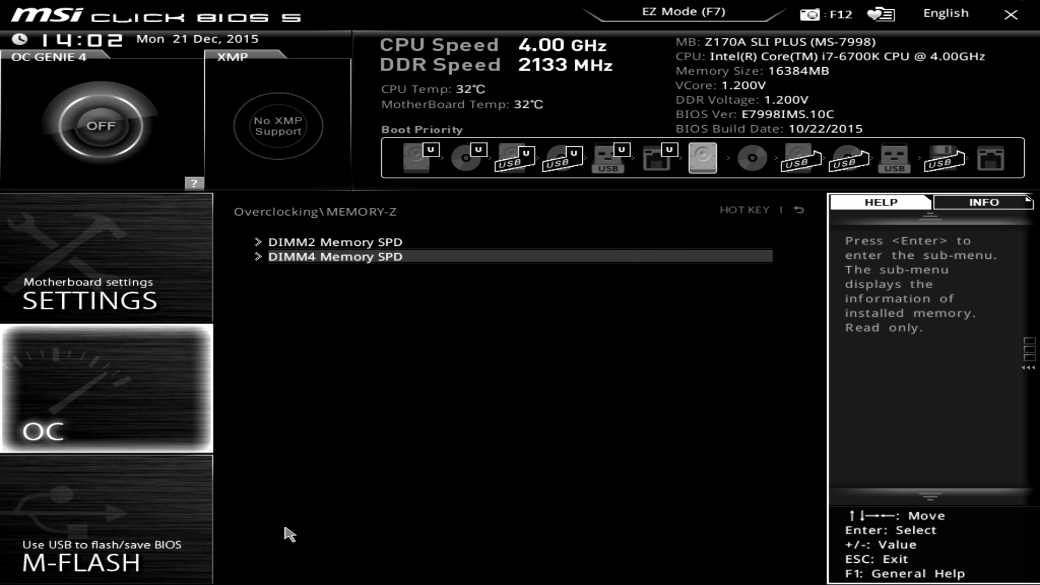
key("Escape")
key("Down")
key("Return")
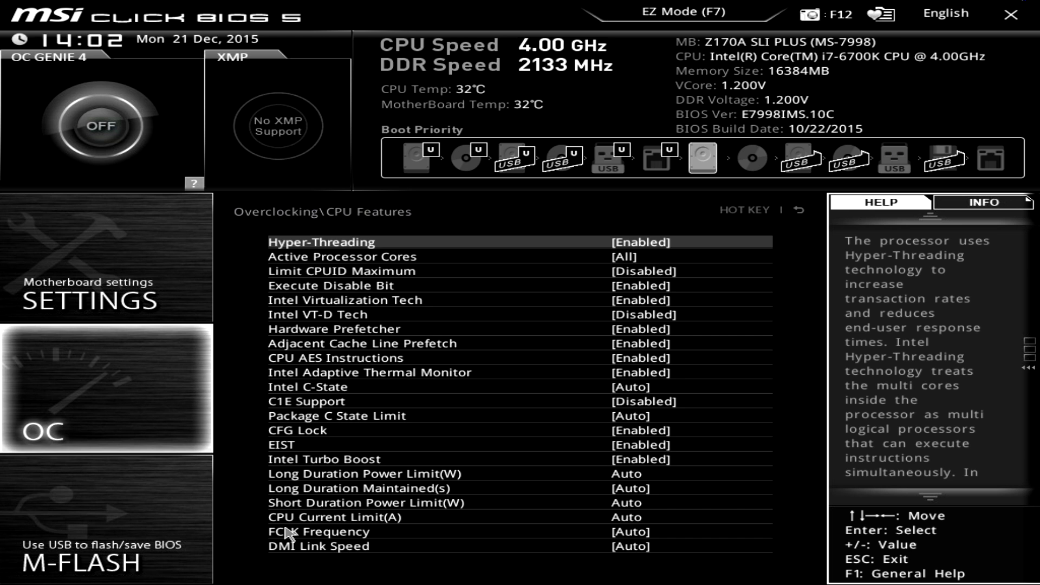
Step: Start M-FLASH, answer No to rebooting into flash mode, and return to the main screen
key("Down")
key("Down")
key("Down")
key("Down")
key("Down")
key("Down")
key("Down")
key("Down")
key("Down")
key("Down")
key("Down")
key("Down")
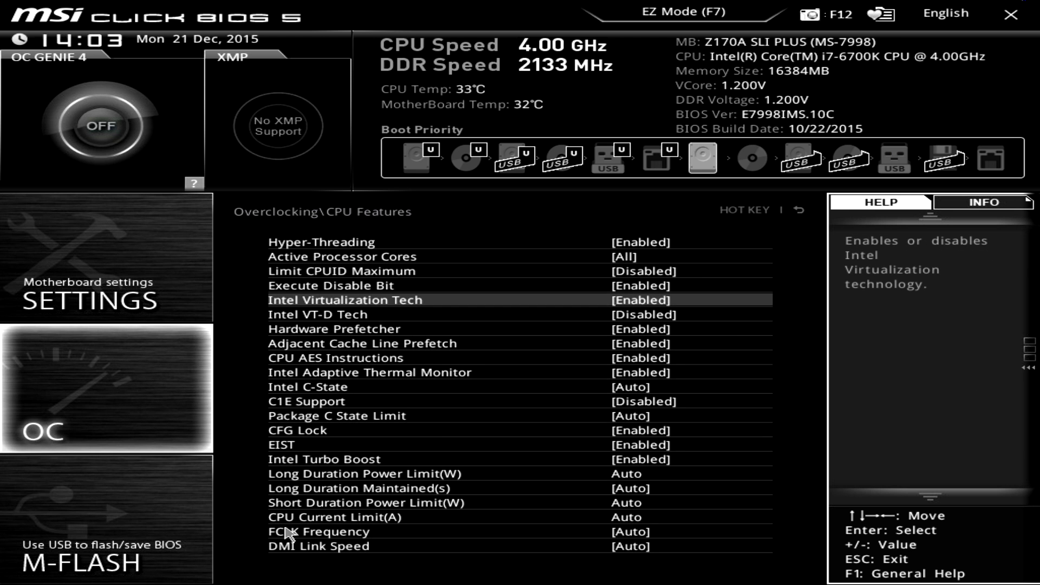
left_click(99, 558)
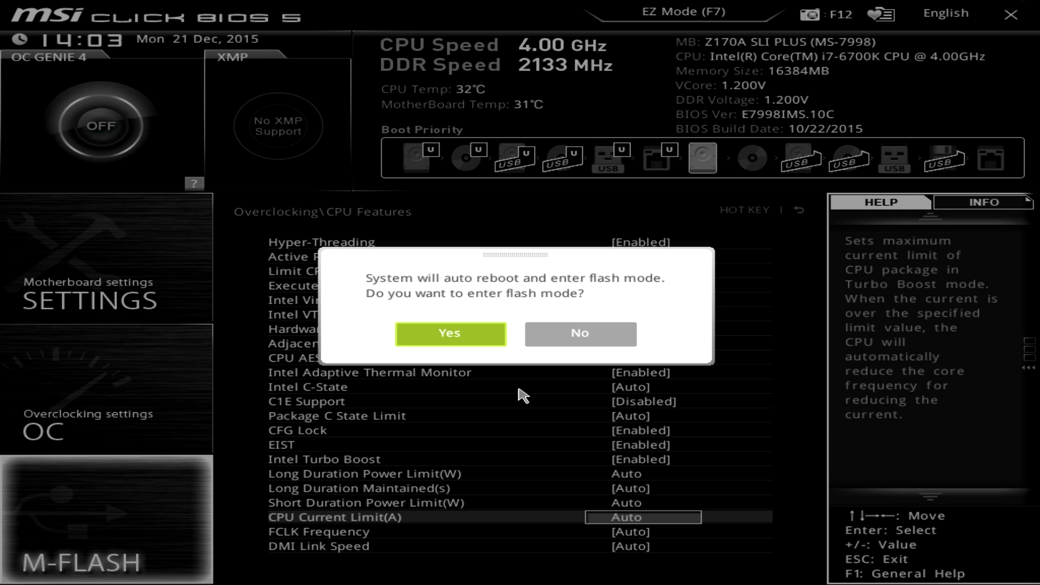
left_click(599, 341)
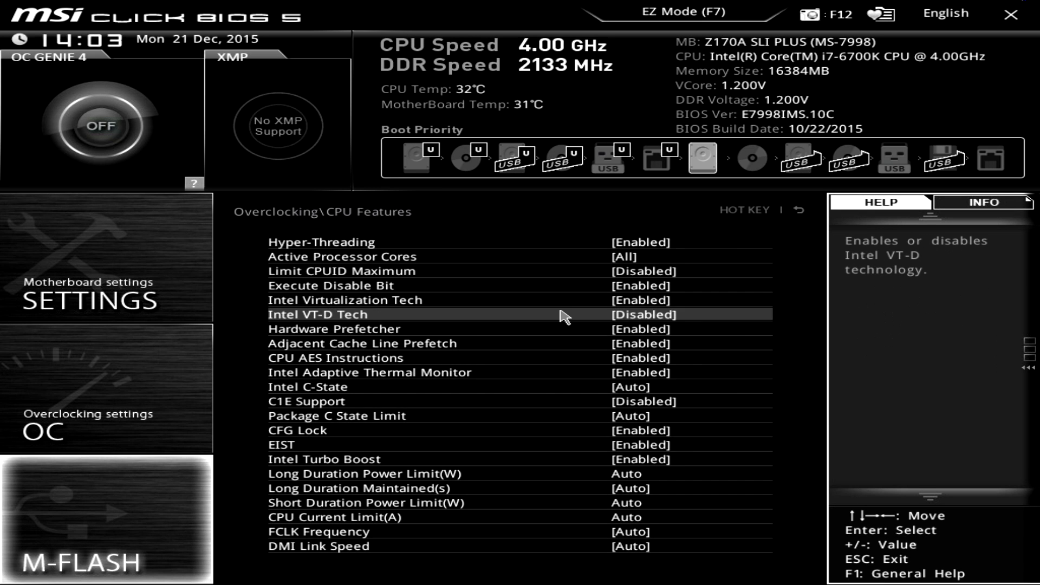
key("Escape")
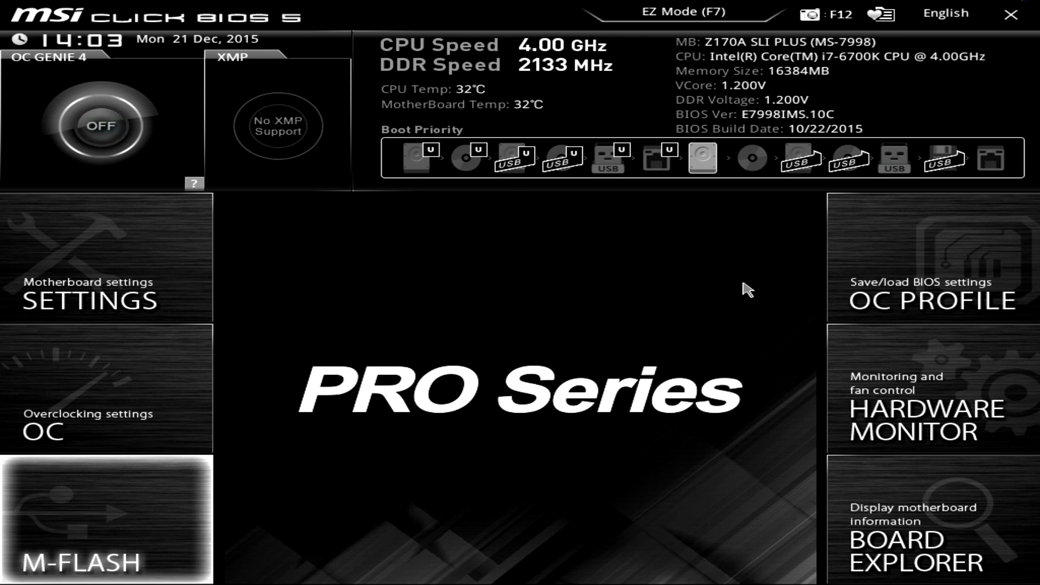
key("Return")
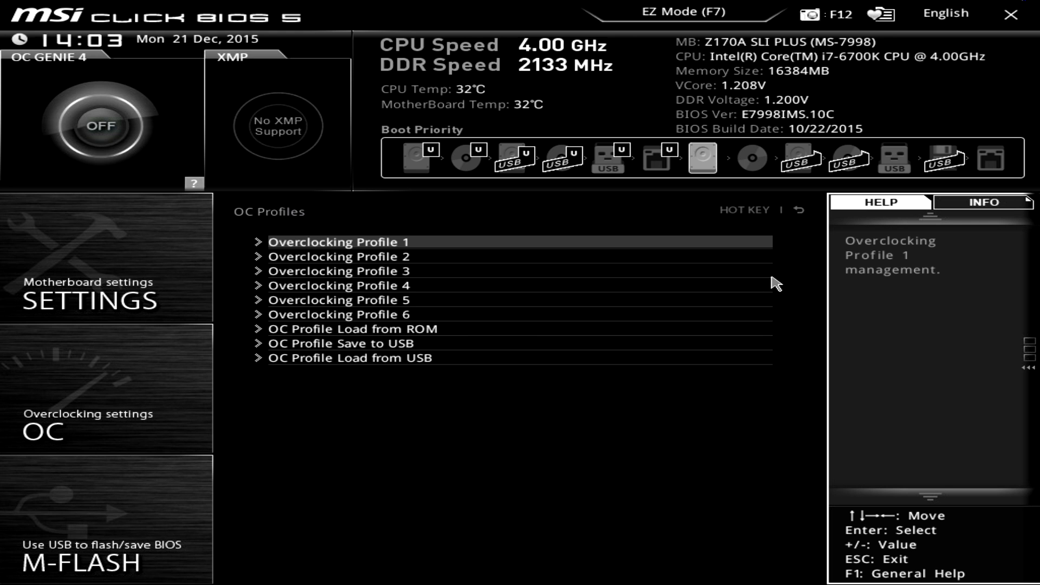
key("Escape")
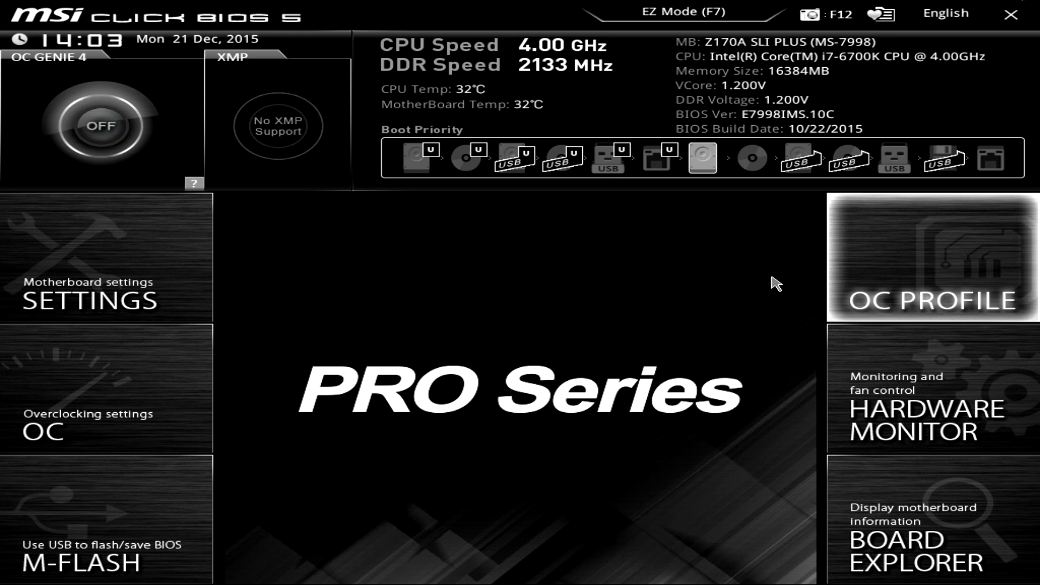
left_click(899, 361)
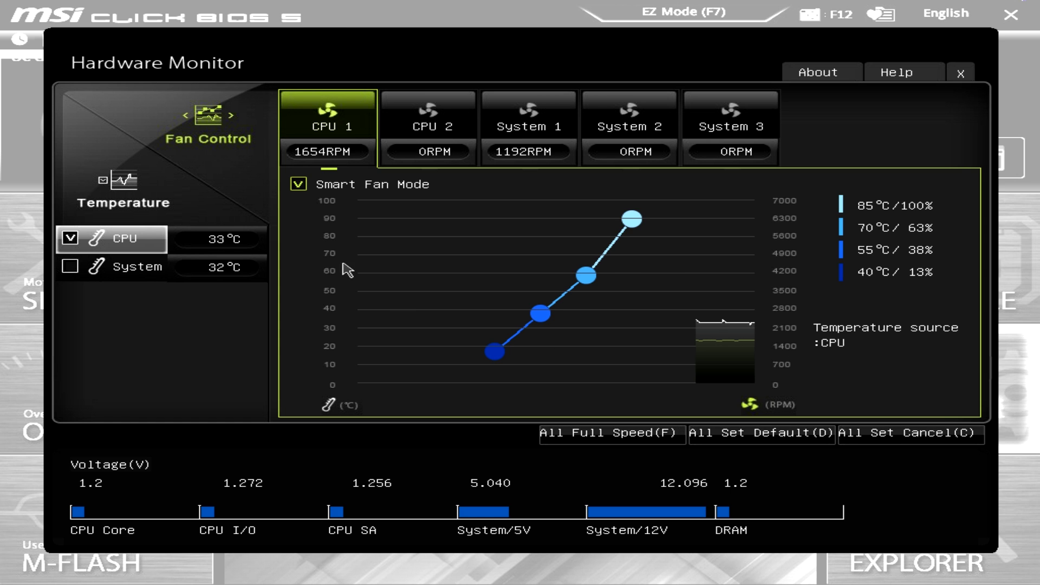
left_click(331, 151)
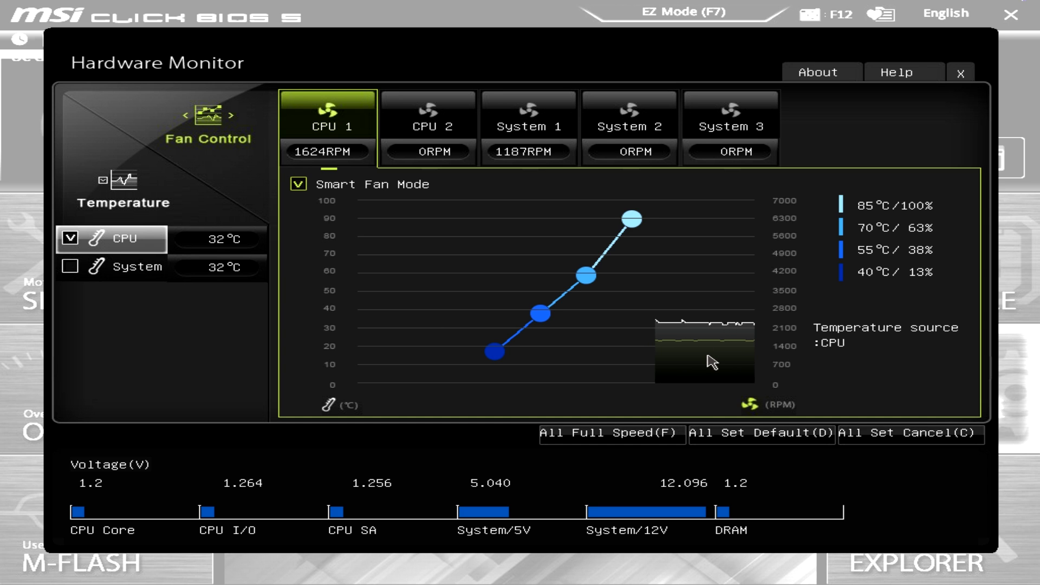
left_click(529, 130)
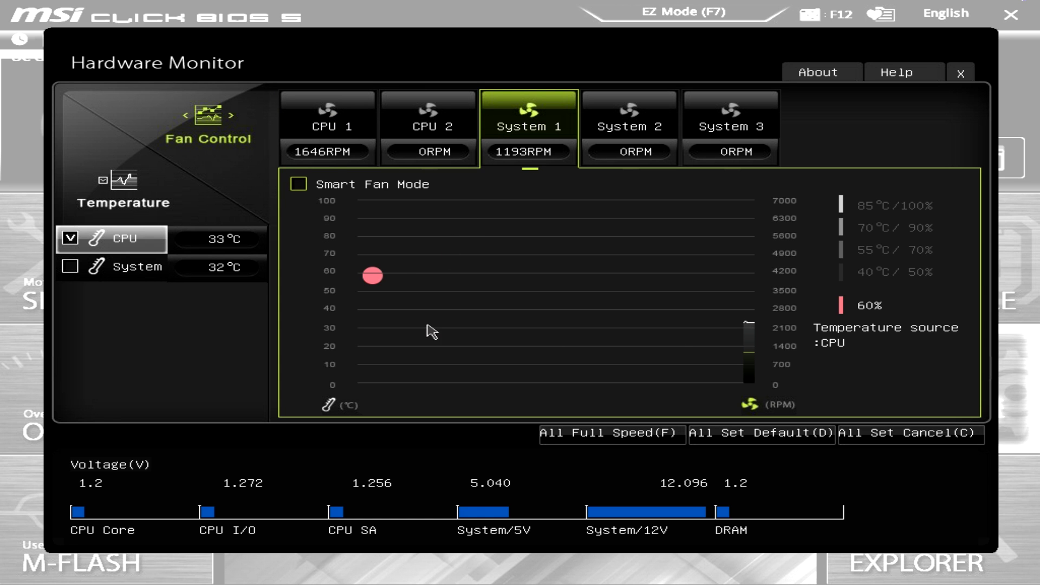
left_click(345, 127)
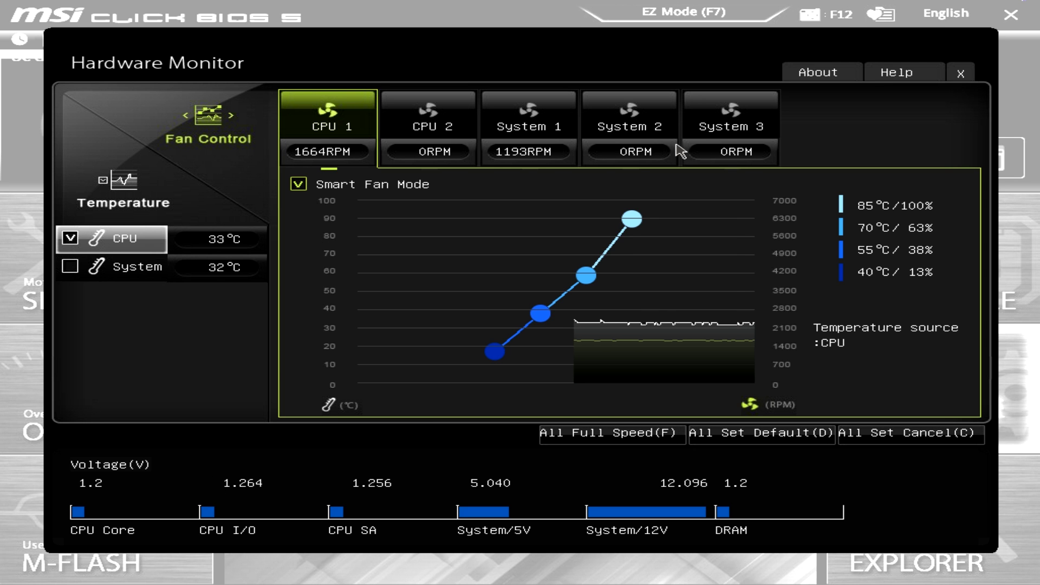
key("Escape")
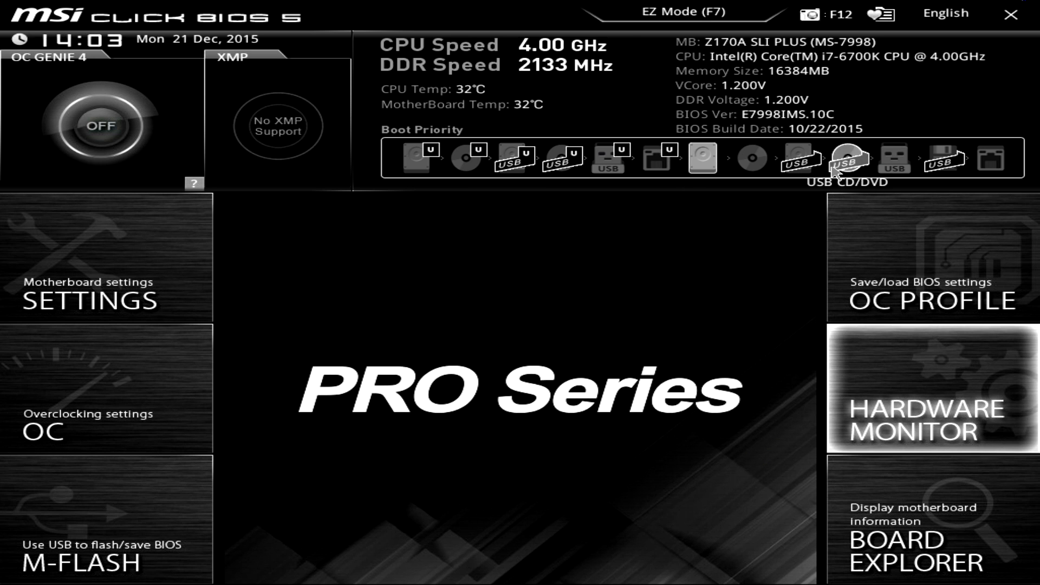
Step: Inspect the rear I/O ports, CPU fan header and PCIe x16 slot in Board Explorer, then close it
left_click(905, 525)
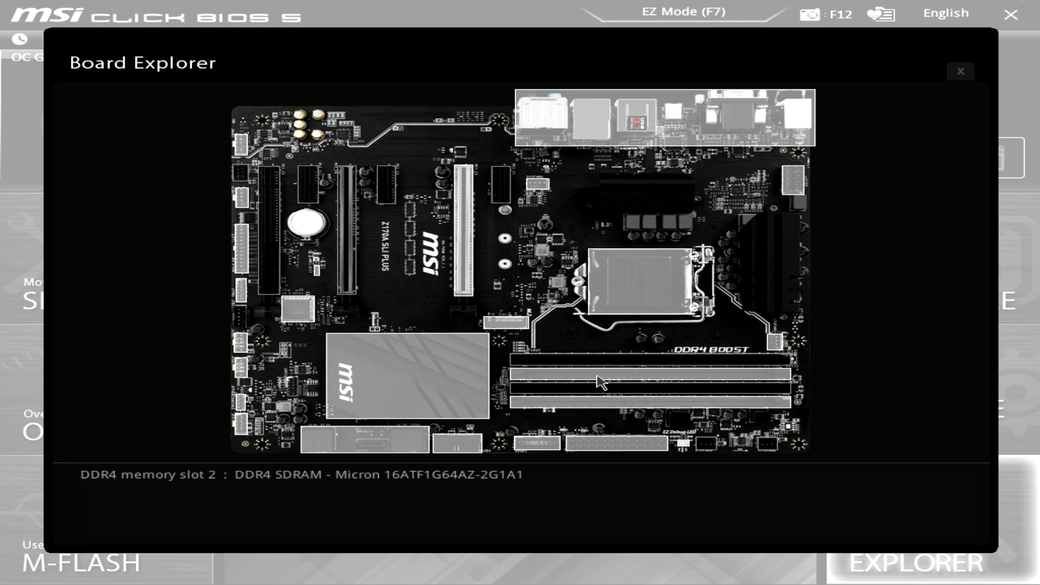
mouse_move(651, 298)
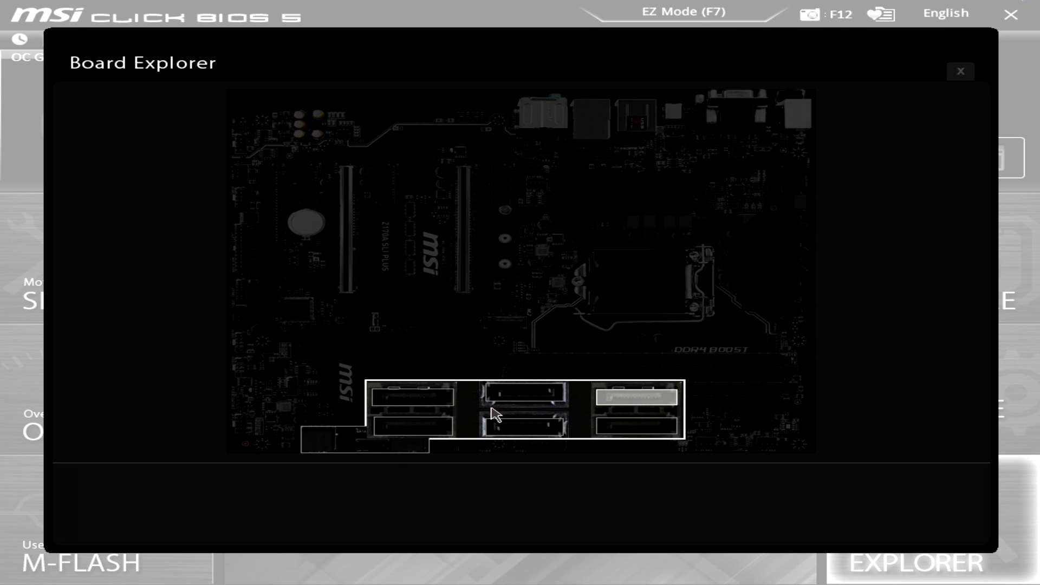
mouse_move(647, 409)
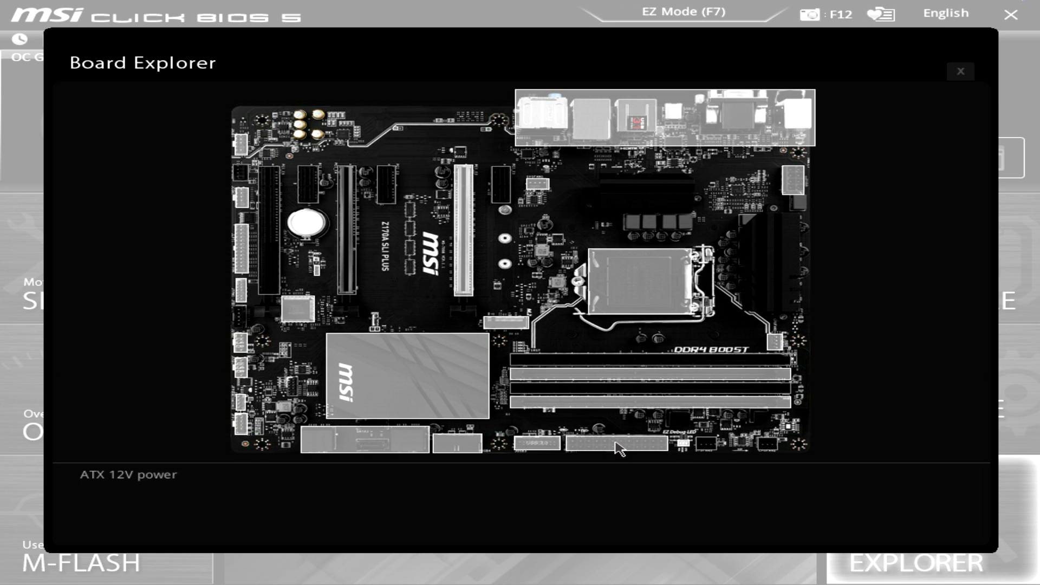
mouse_move(528, 449)
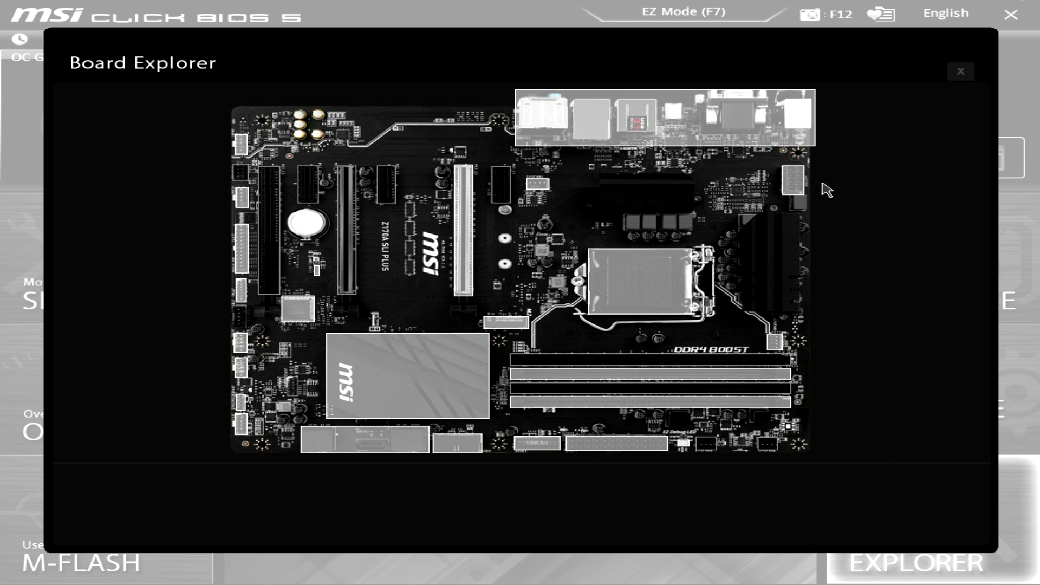
mouse_move(563, 150)
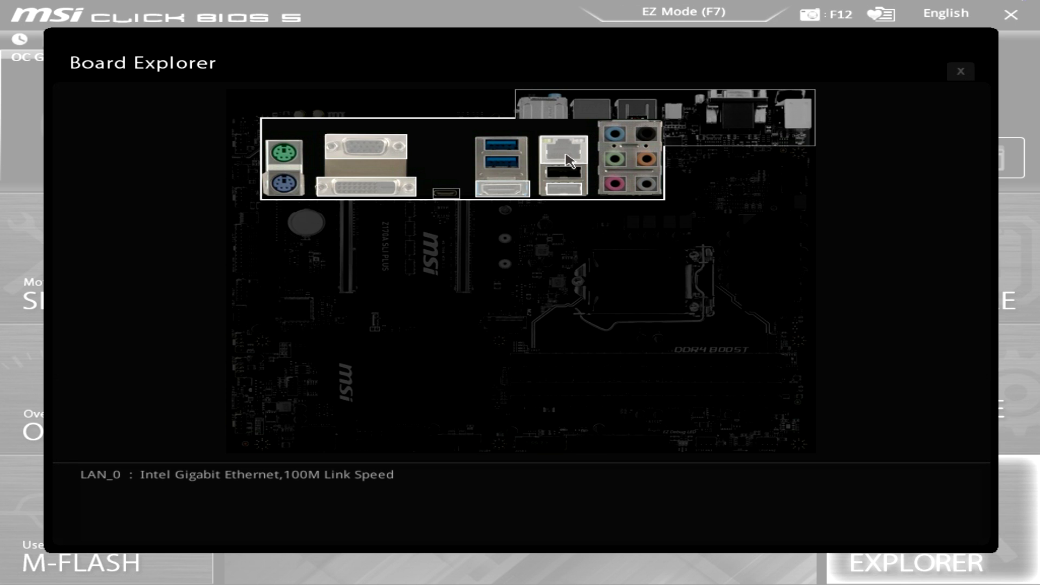
mouse_move(565, 195)
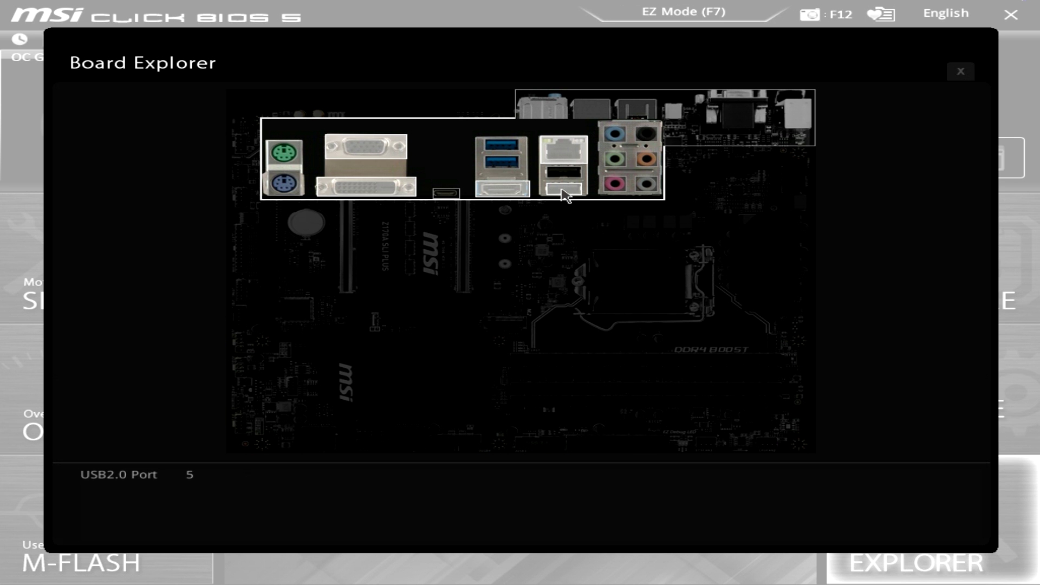
mouse_move(521, 197)
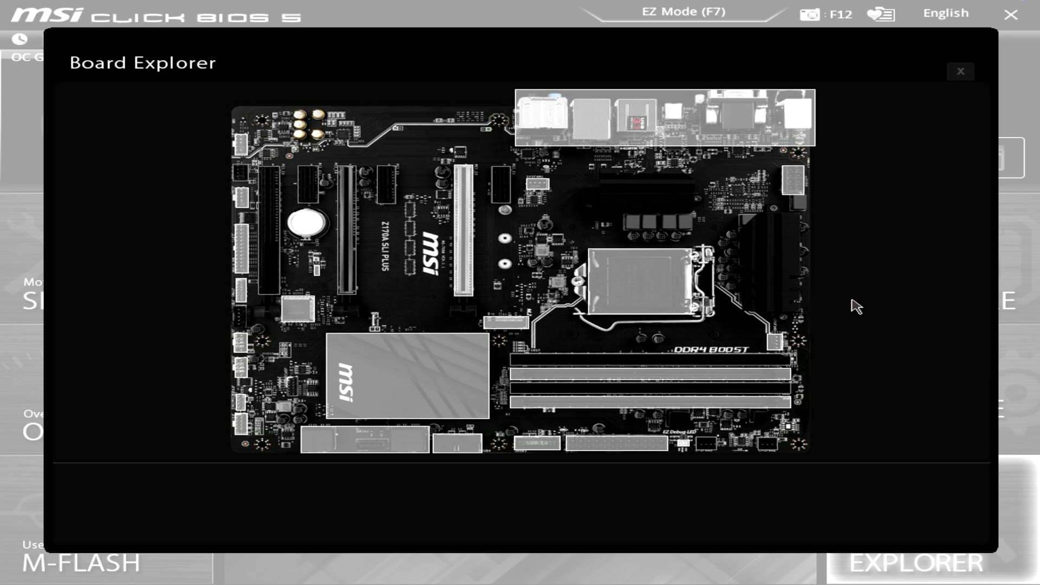
mouse_move(777, 343)
mouse_move(445, 204)
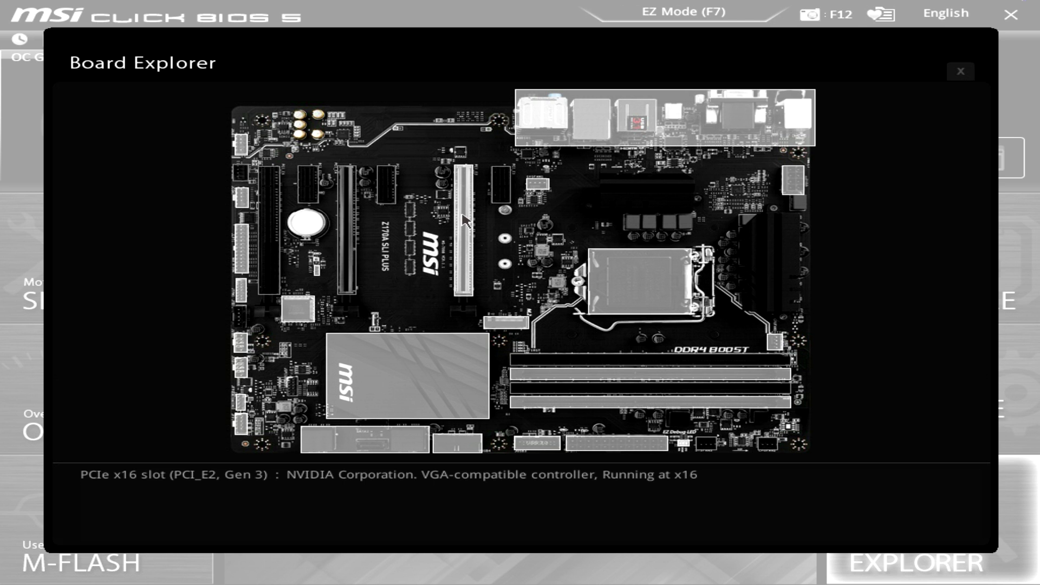
left_click(959, 73)
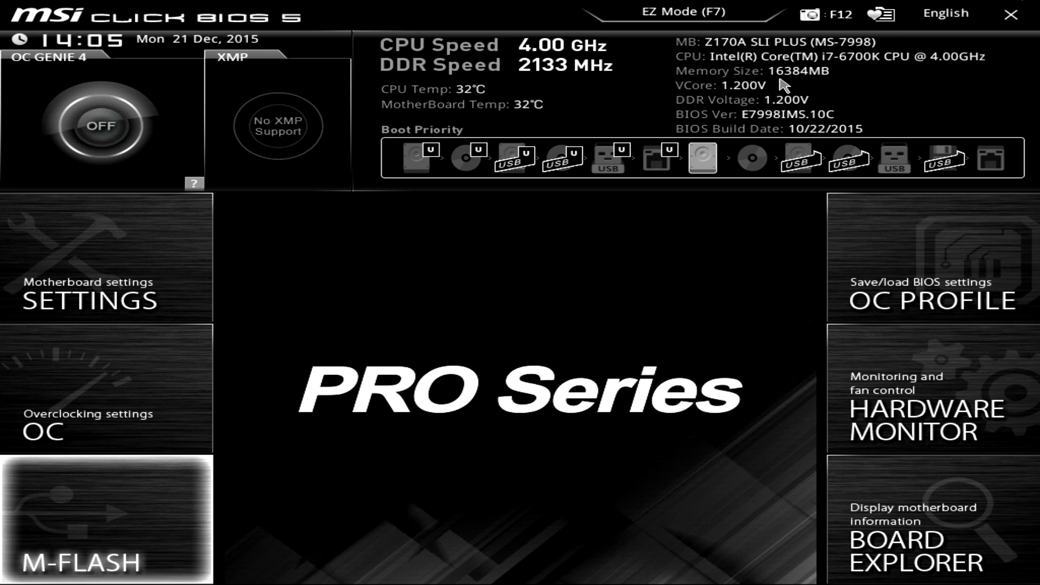
Step: Switch to EZ Mode and view the CPU and memory details
left_click(700, 21)
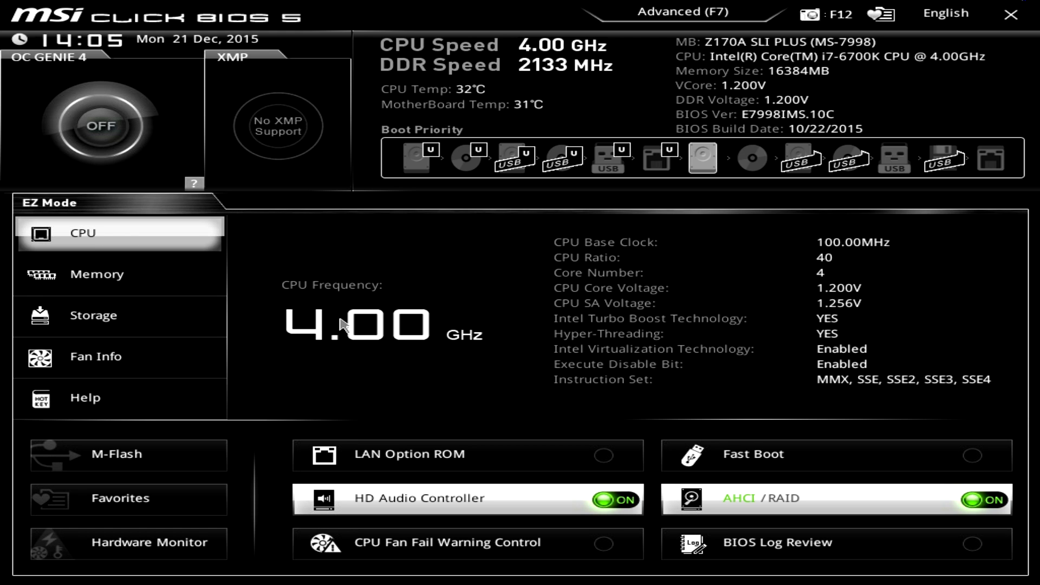
key("Down")
key("Down")
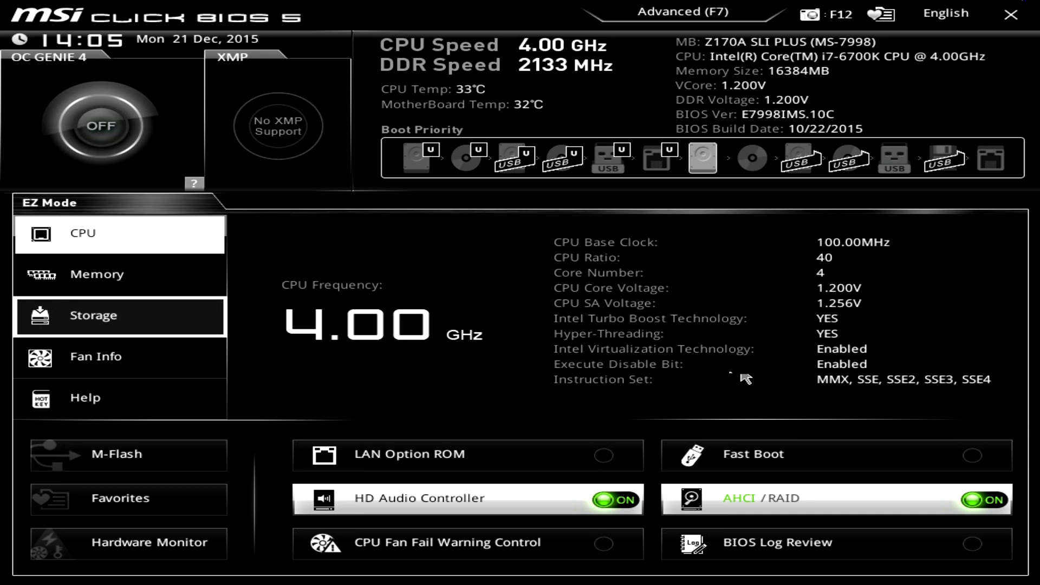
left_click(149, 277)
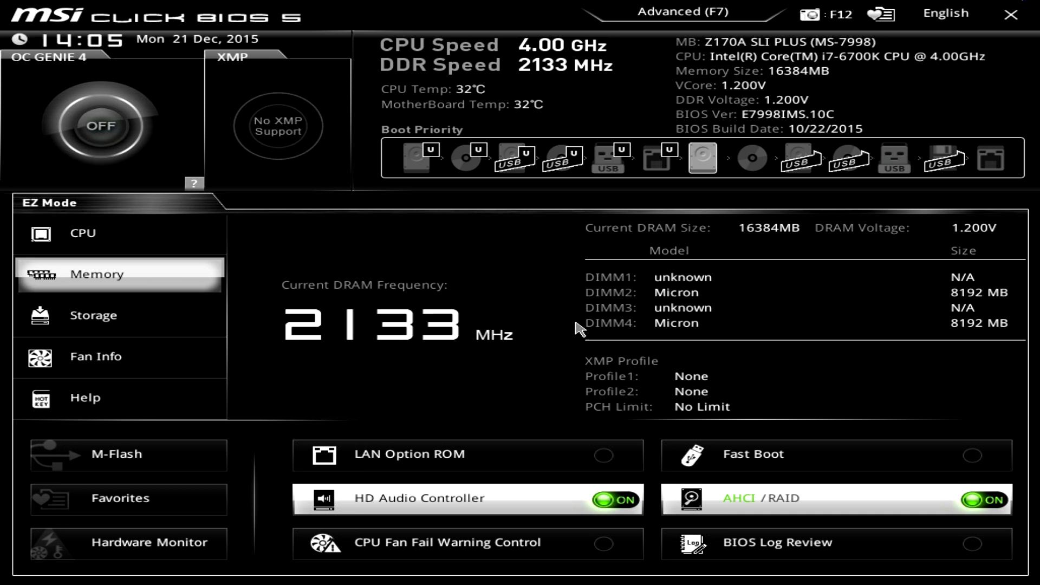
Step: View the EZ Mode Storage, Fan Info and General Help hotkey pages
key("Down")
key("Down")
key("Down")
key("Up")
key("Up")
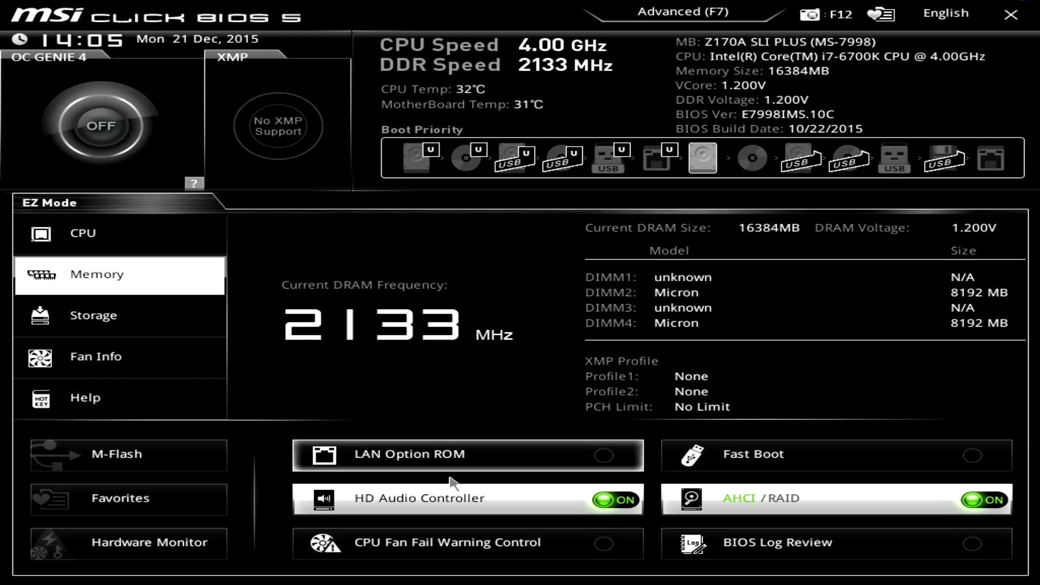
left_click(121, 328)
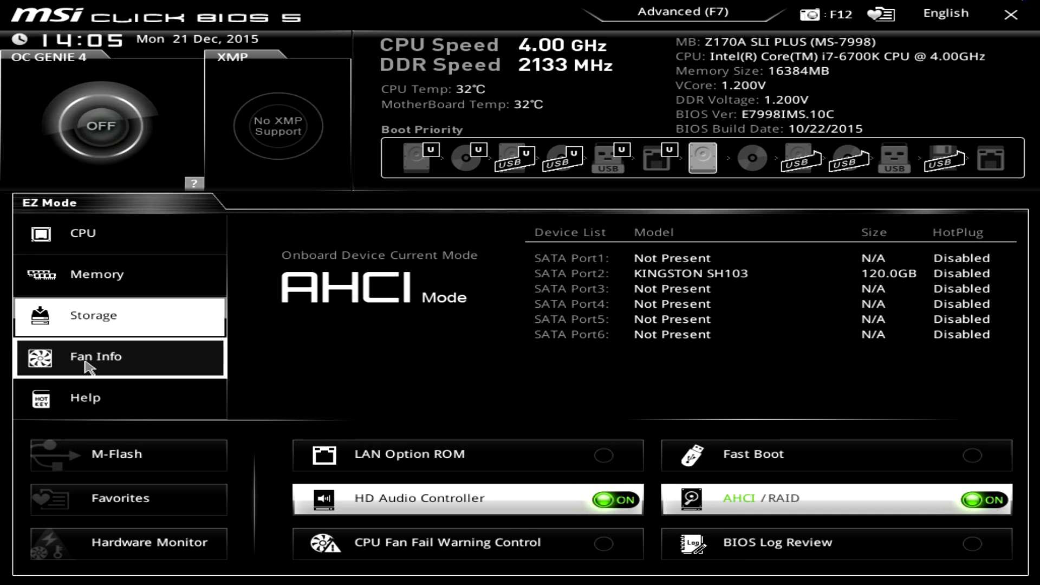
left_click(103, 357)
key("Down")
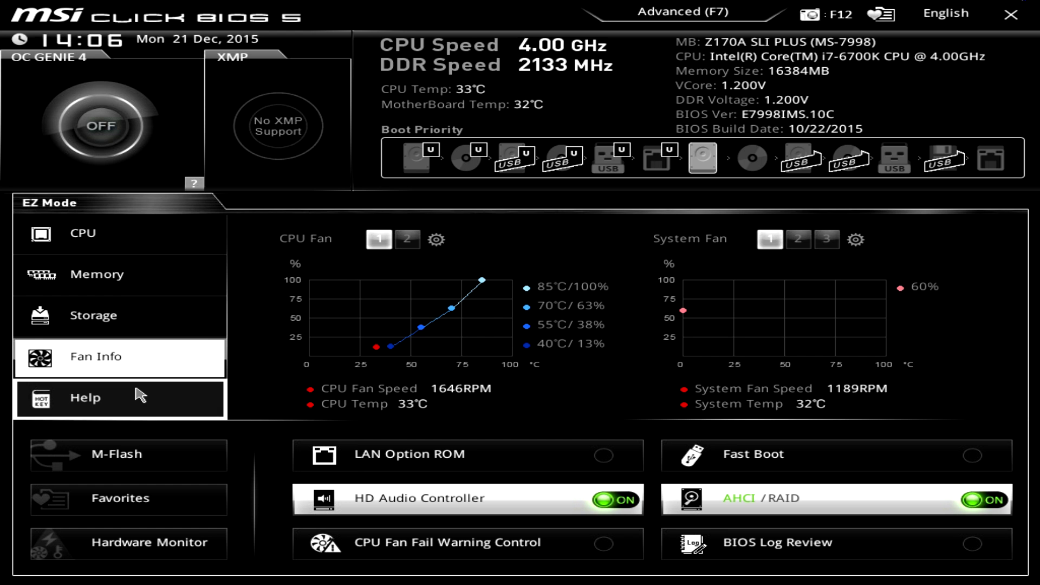
left_click(119, 398)
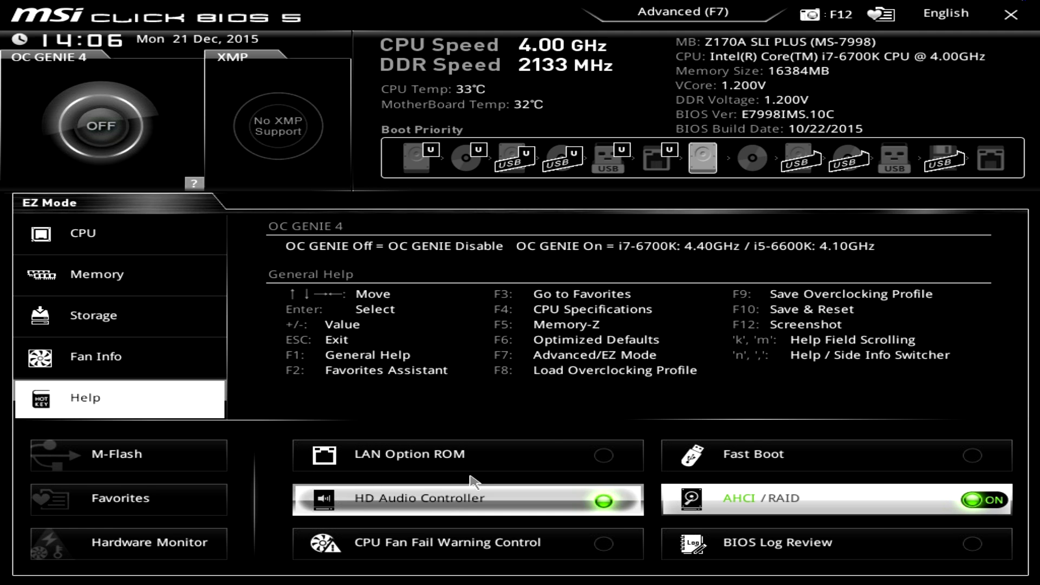
left_click(773, 489)
left_click(773, 488)
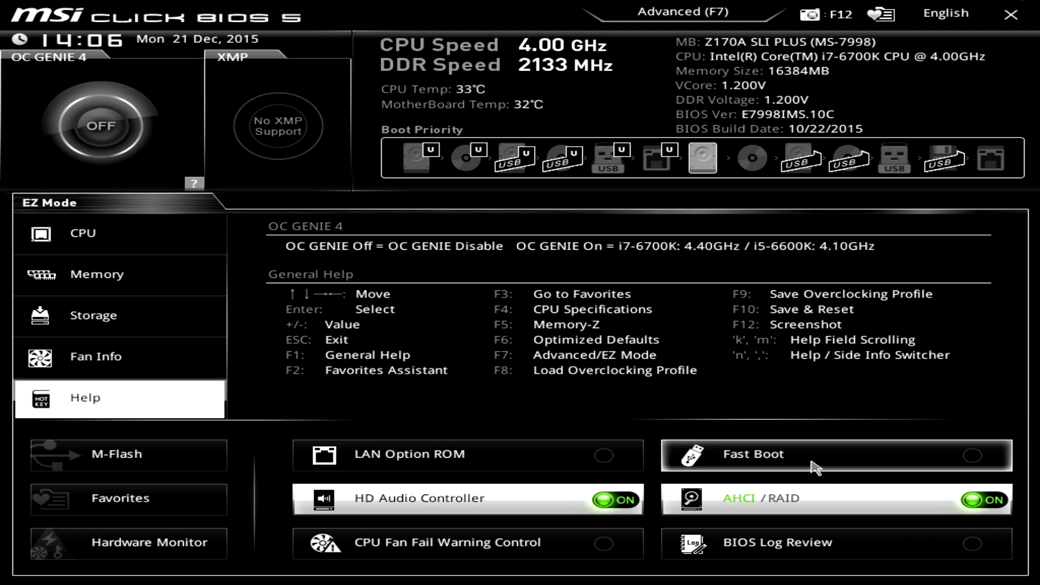
left_click(803, 502)
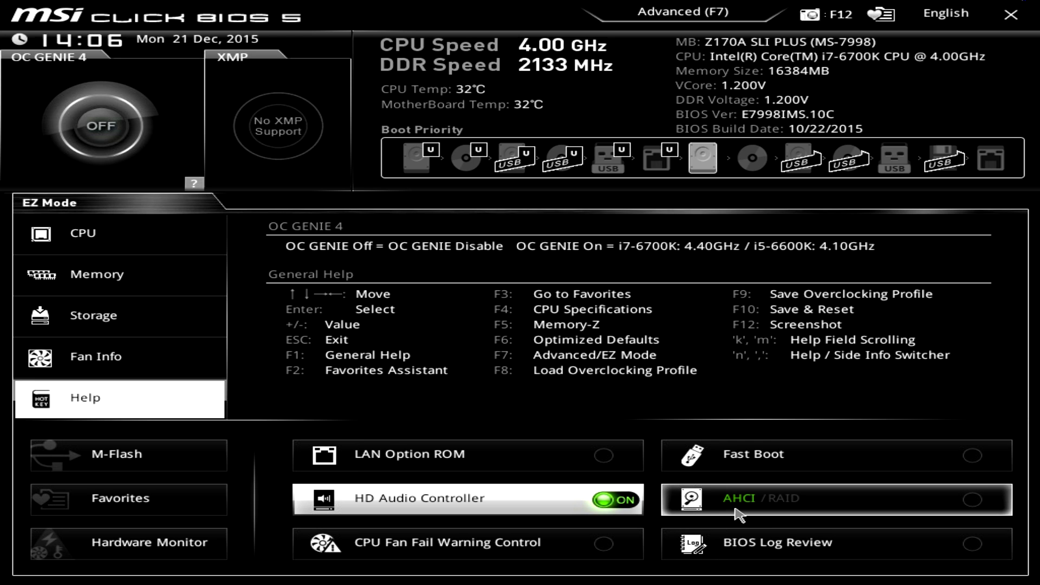
left_click(854, 517)
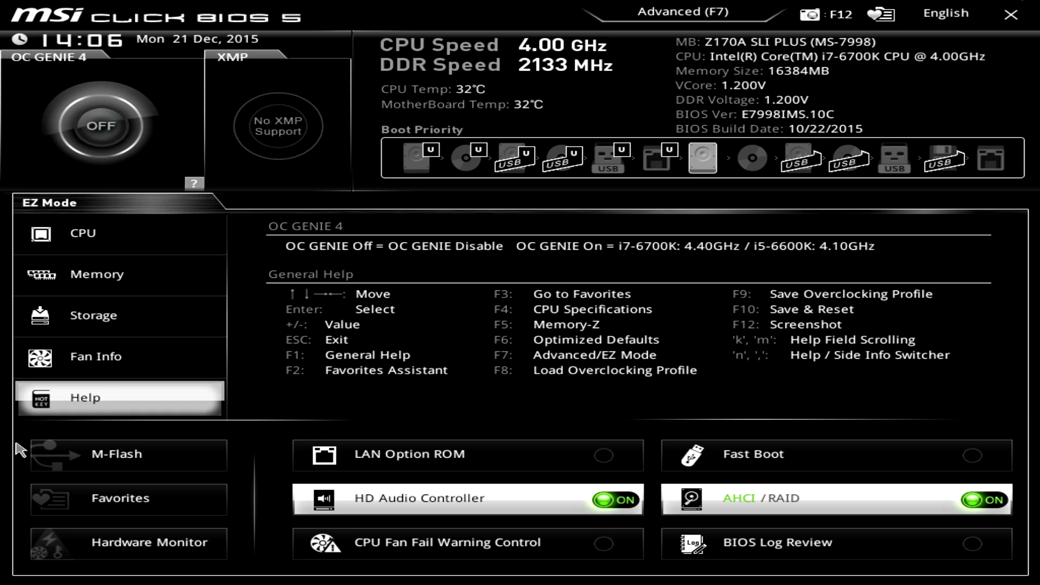
Step: Open the empty Favorite 1 under Favorites, then switch back to Advanced mode
left_click(130, 514)
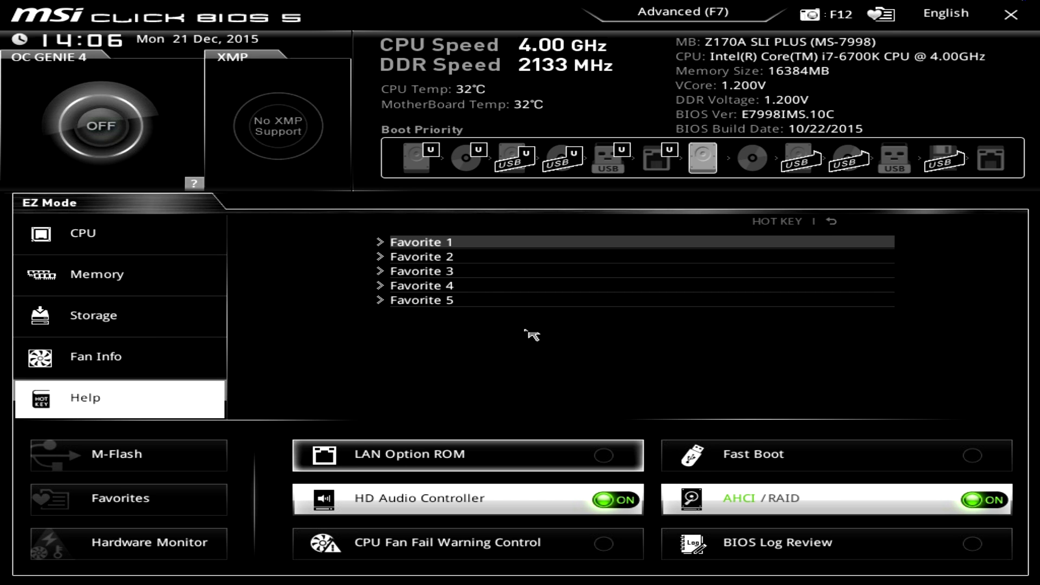
left_click(431, 244)
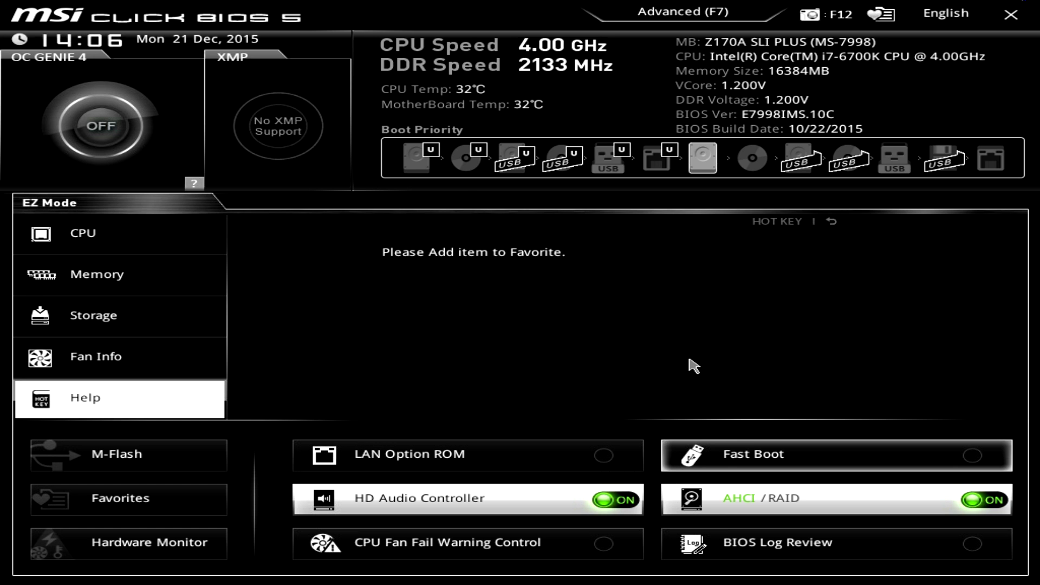
left_click(732, 7)
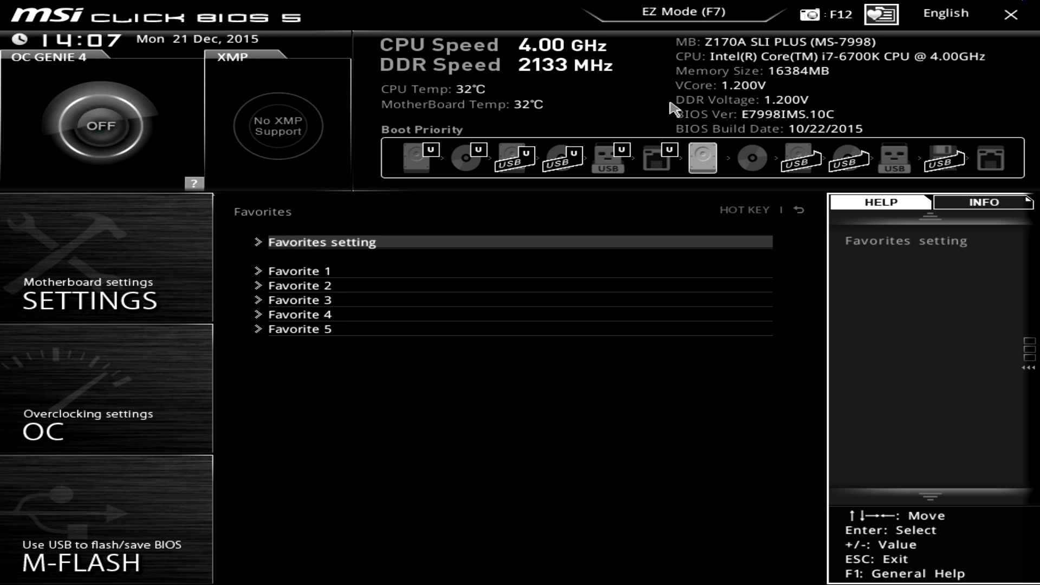
Step: Visit the OC page and Settings > Advanced > USB Configuration, then right-click back out
left_click(40, 373)
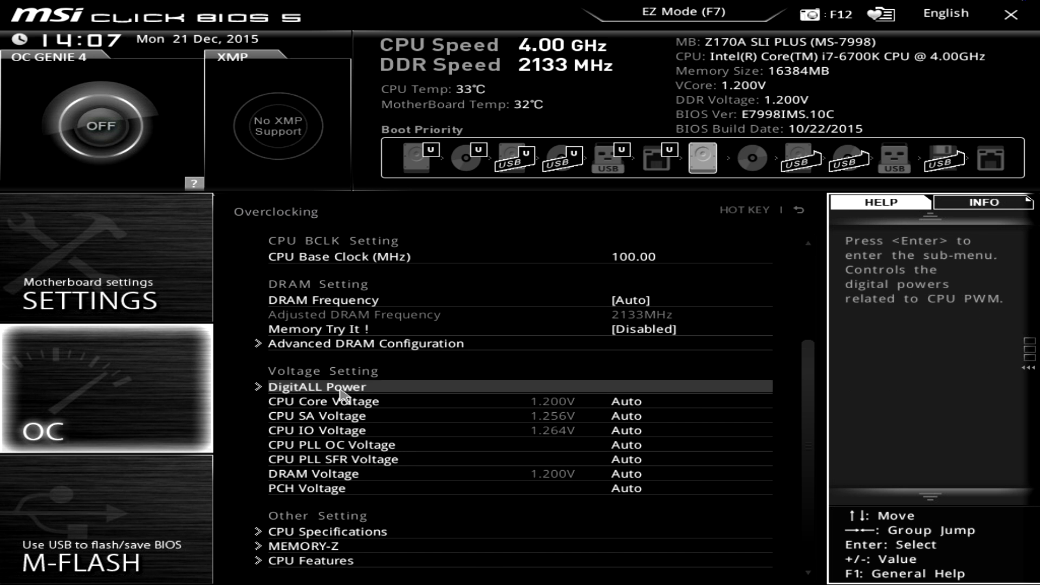
left_click(130, 296)
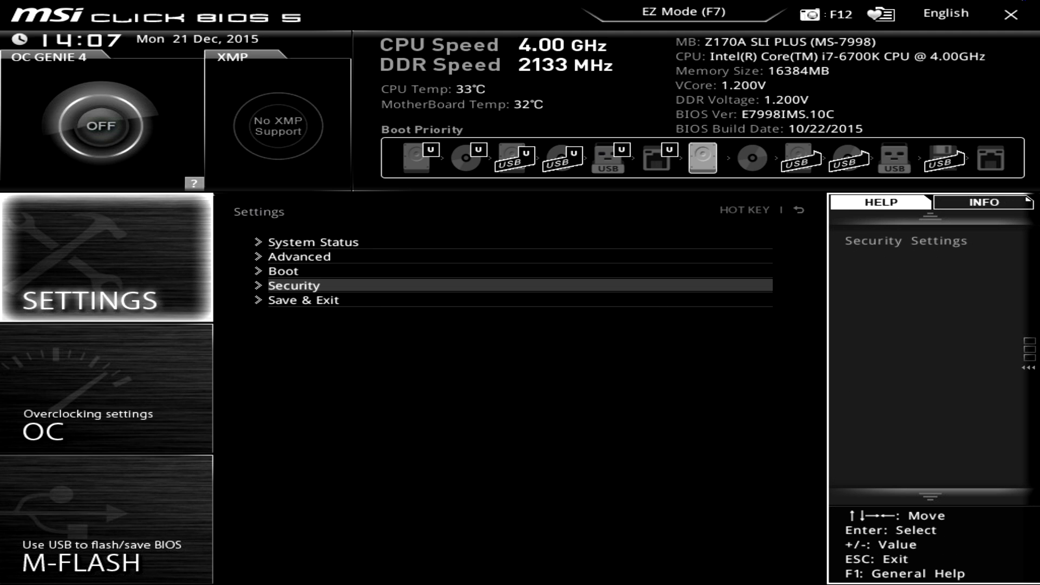
left_click(301, 263)
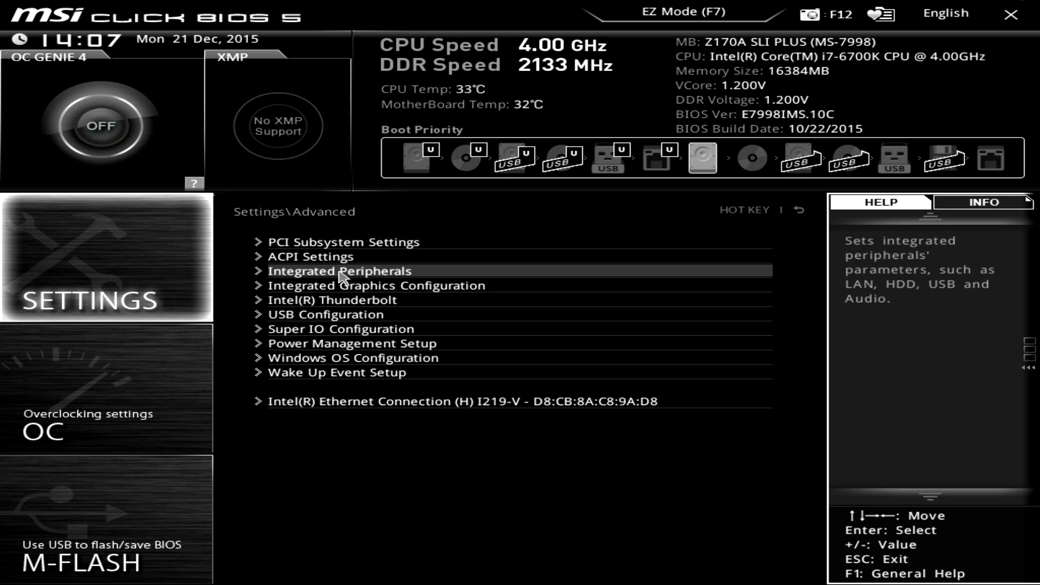
left_click(326, 316)
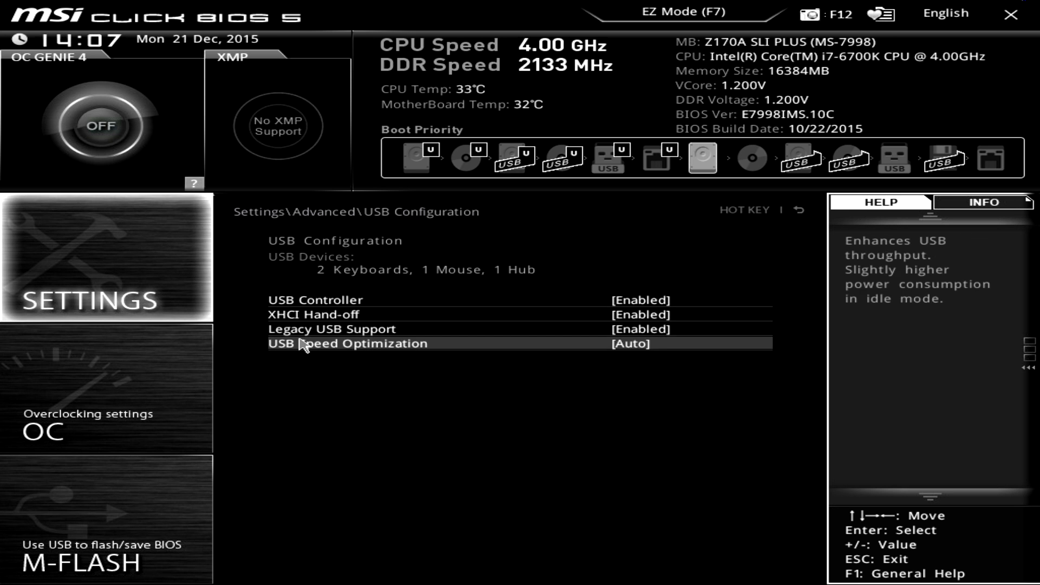
right_click(297, 317)
right_click(294, 307)
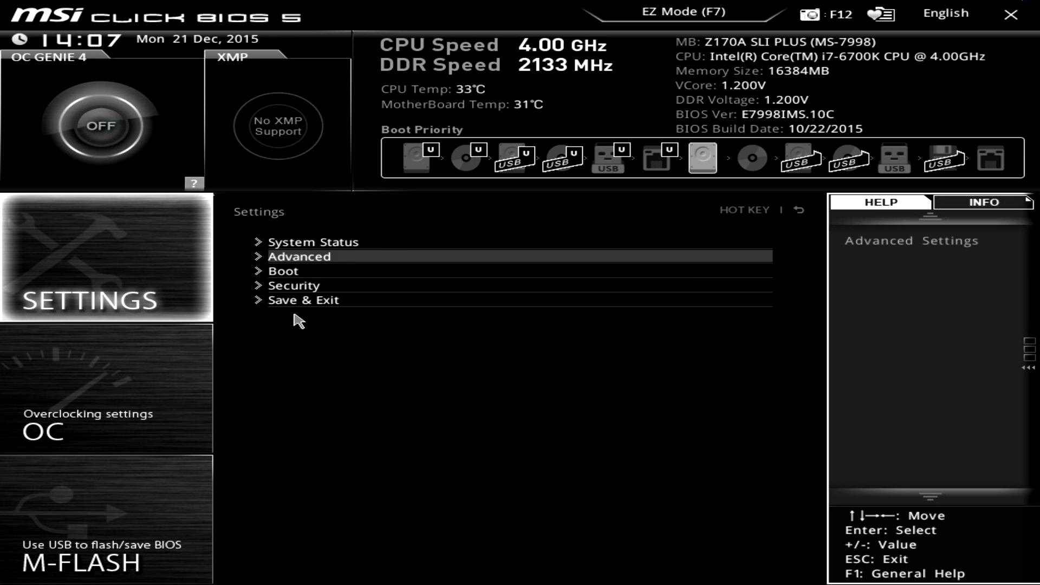
right_click(299, 316)
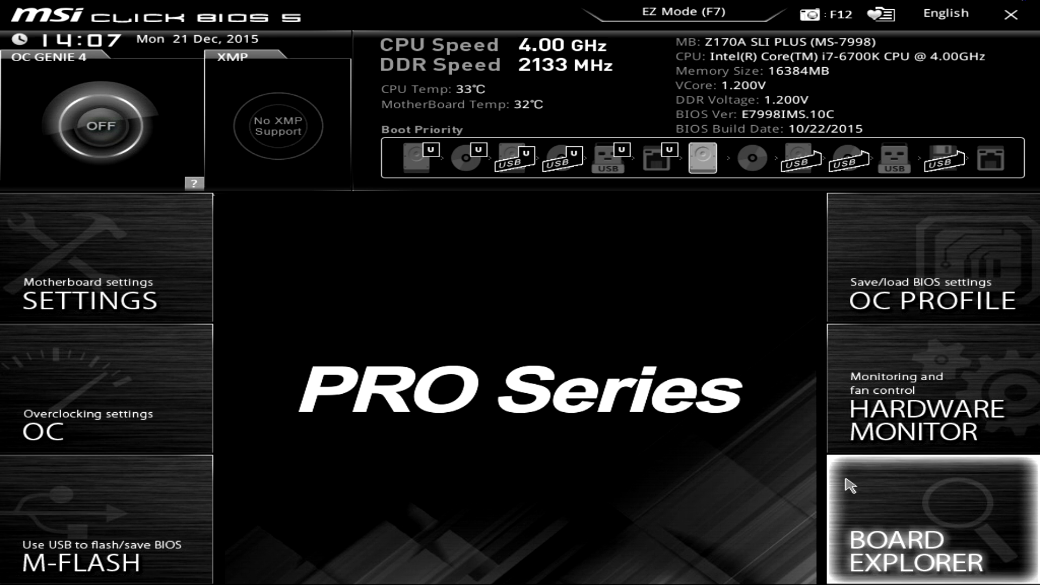